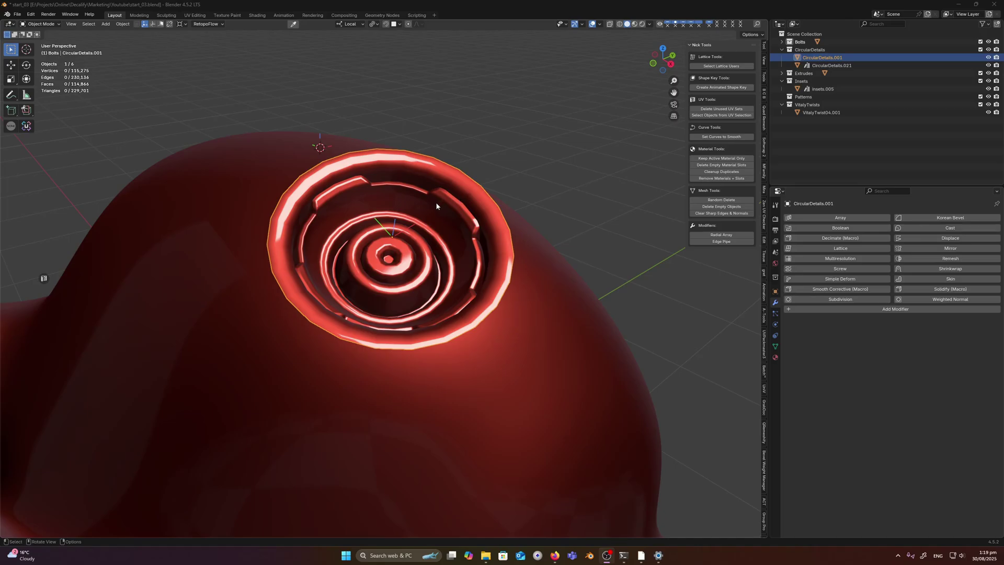
# Add the Decalify modifier to the circular detail mesh on the head
pyautogui.moveTo(380, 233)
pyautogui.mouseDown(button='middle')
pyautogui.moveTo(415, 189)
pyautogui.moveTo(381, 237)
pyautogui.mouseUp(button='middle')
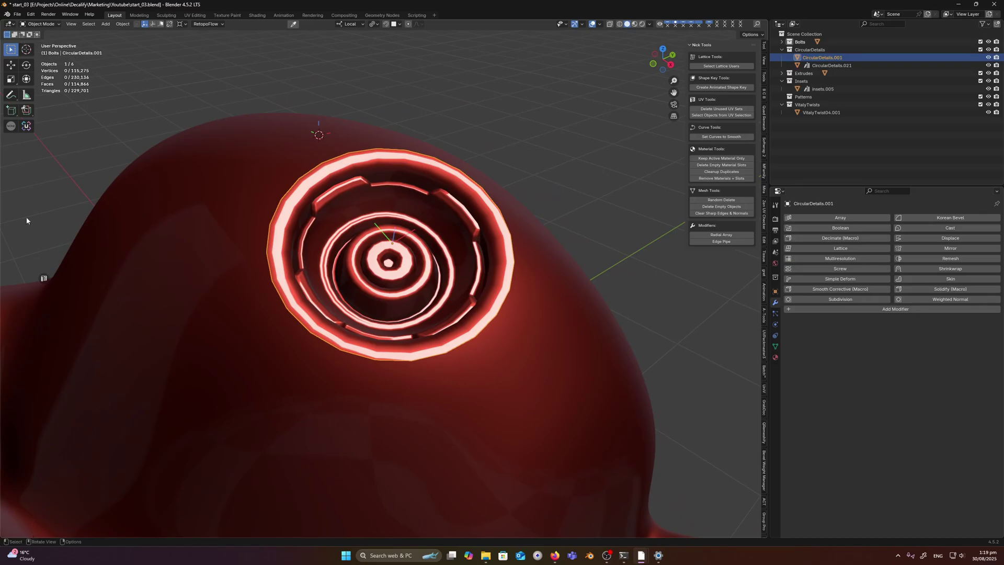
pyautogui.click(886, 309)
pyautogui.click(880, 308)
pyautogui.write('dec')
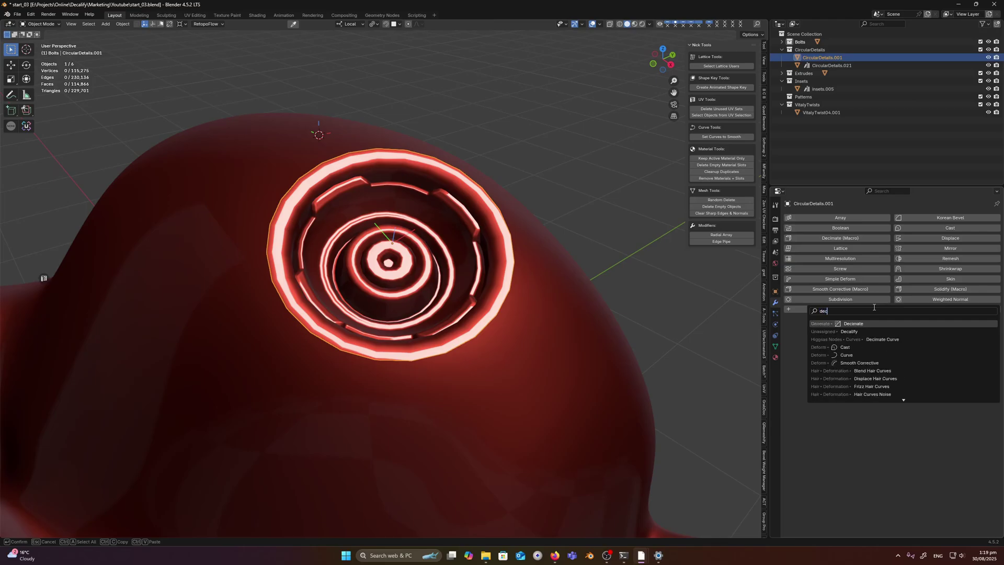
pyautogui.click(854, 332)
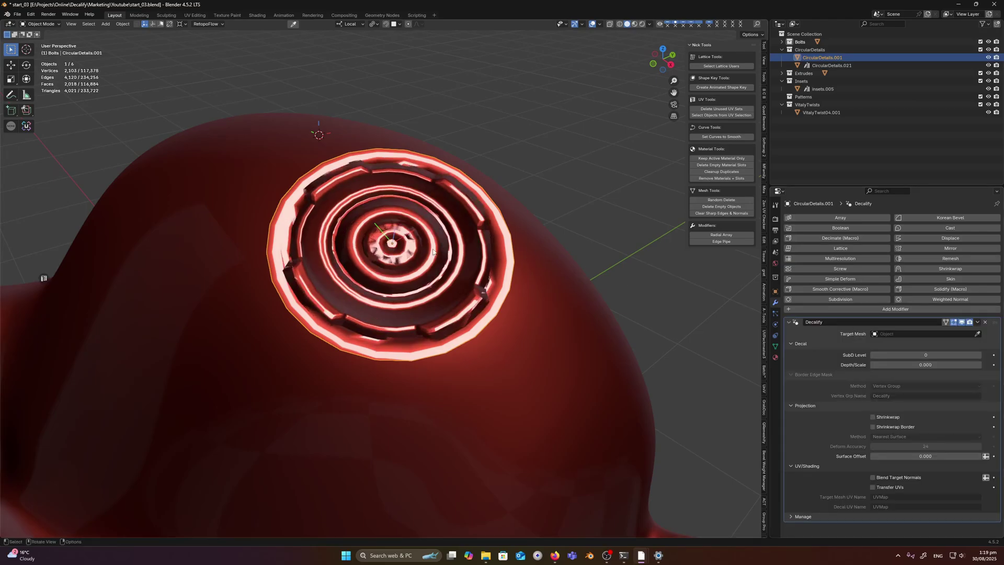
# Set the Decalify modifier's Depth/Scale to 0.005
pyautogui.moveTo(435, 252); pyautogui.dragTo(490, 205, button='middle')
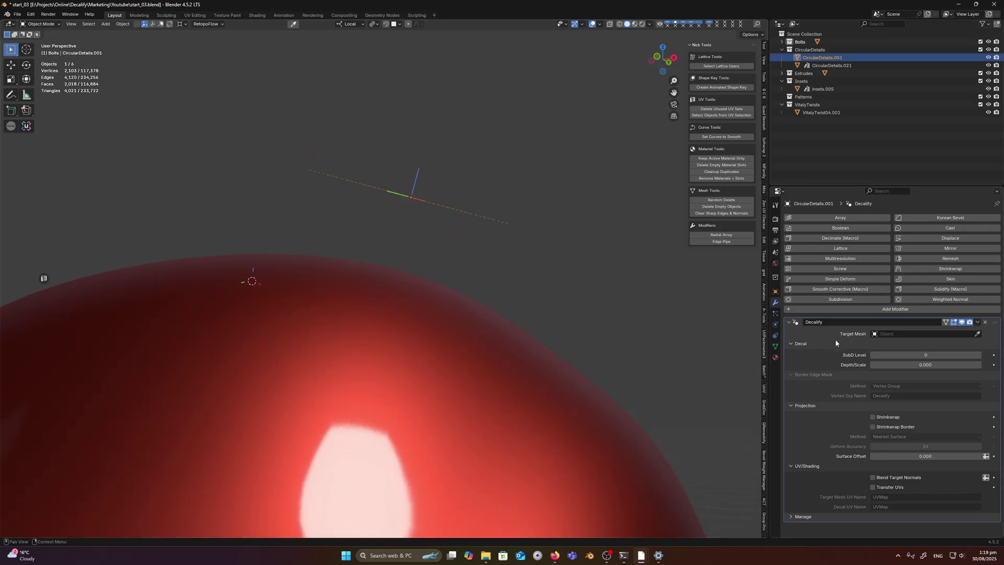
pyautogui.click(917, 364)
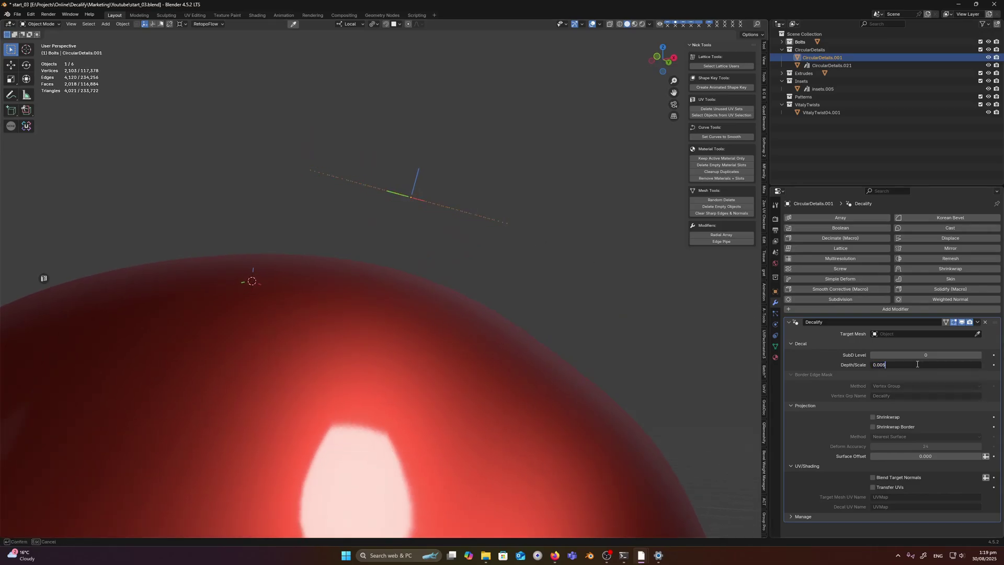
pyautogui.write('0.005')
pyautogui.press('Return')
pyautogui.moveTo(526, 163); pyautogui.dragTo(538, 237, button='middle')
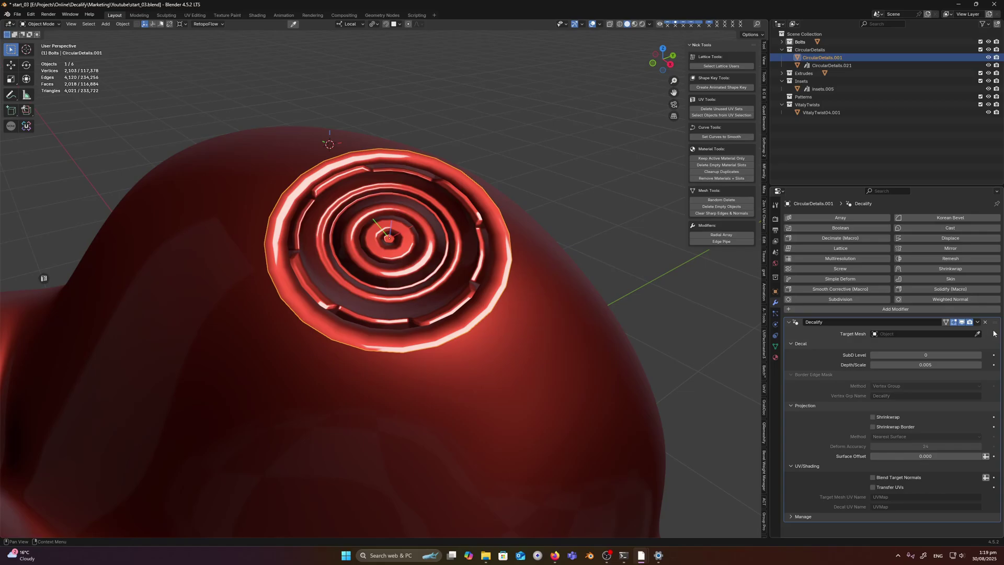
# Set Suzanne as the modifier's target mesh and move the circular decal further down the head
pyautogui.click(978, 334)
pyautogui.click(581, 320)
pyautogui.moveTo(388, 234); pyautogui.dragTo(391, 264, button='middle')
pyautogui.press('g')
pyautogui.click(386, 252)
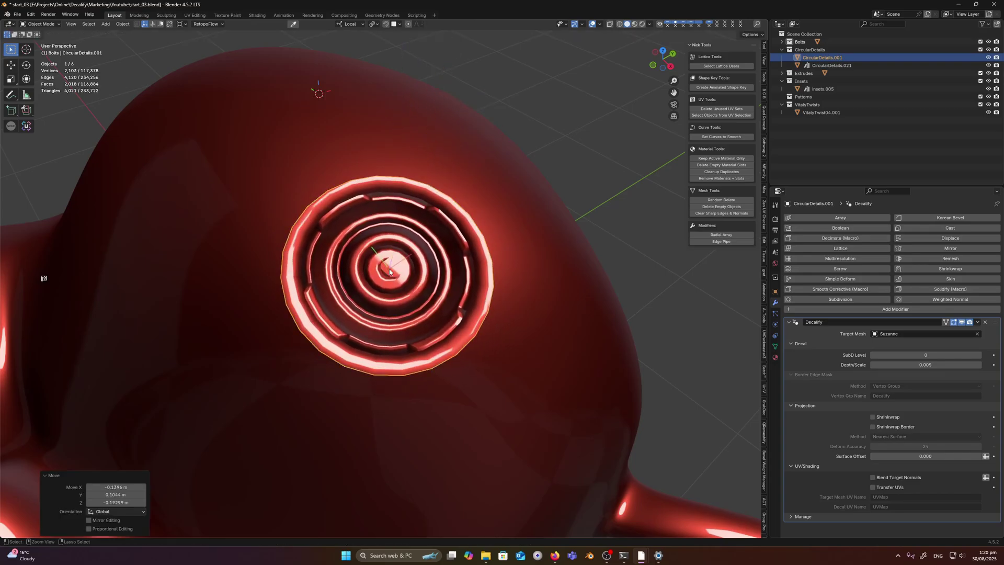
# Check that Face snapping with Align Rotation to Target is active and nudge the decal slightly along the head surface
pyautogui.hotkey('ctrl', 'shift', 'Tab')
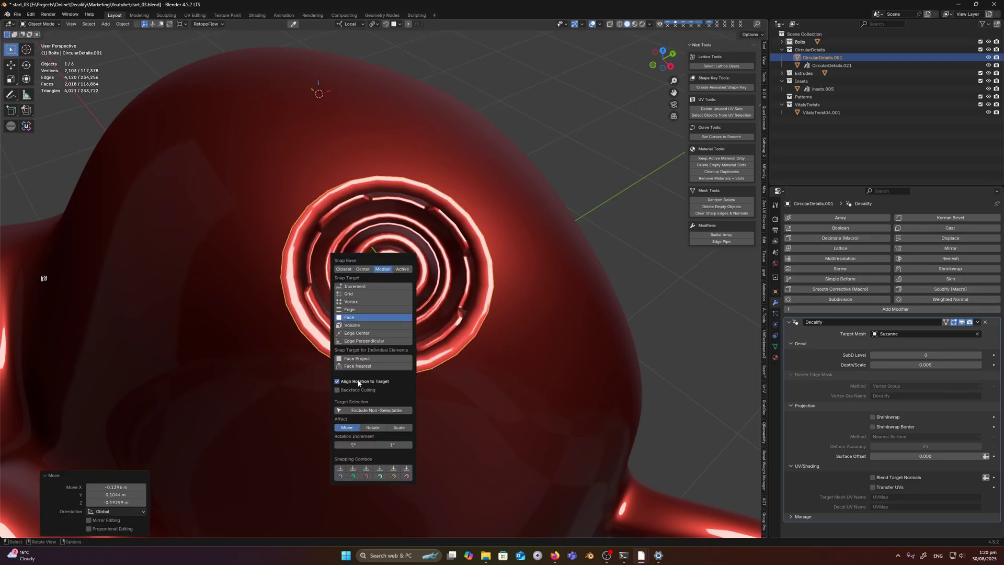
pyautogui.press('g')
pyautogui.press('g')
pyautogui.click(390, 265)
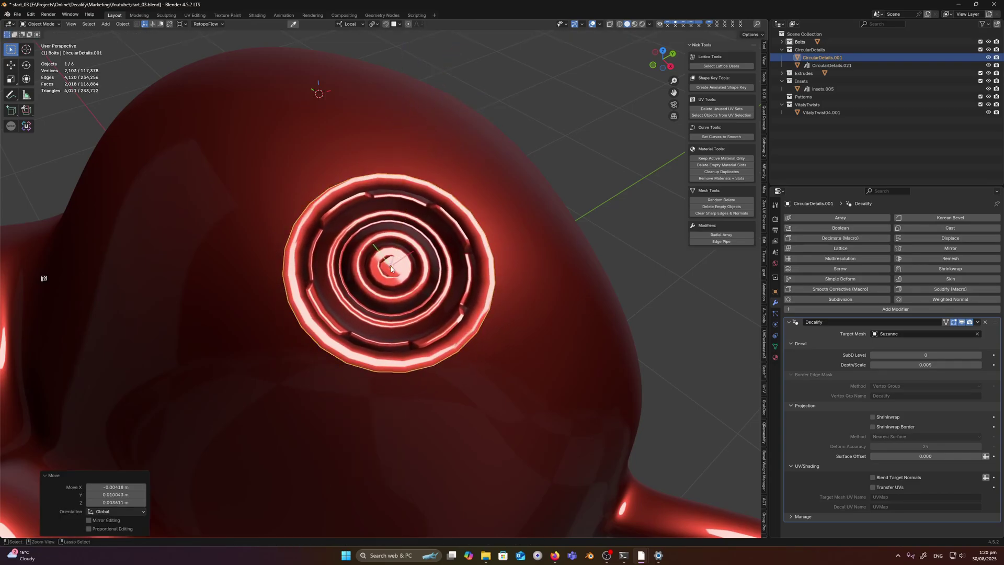
# Raise the decal's SubD Level to 2
pyautogui.moveTo(398, 272); pyautogui.dragTo(413, 293, button='middle')
pyautogui.click(979, 355)
pyautogui.click(979, 355)
pyautogui.moveTo(475, 271)
pyautogui.mouseDown(button='middle')
pyautogui.moveTo(464, 263)
pyautogui.moveTo(463, 282)
pyautogui.moveTo(488, 261)
pyautogui.mouseUp(button='middle')
pyautogui.moveTo(694, 338); pyautogui.dragTo(696, 351, button='middle')
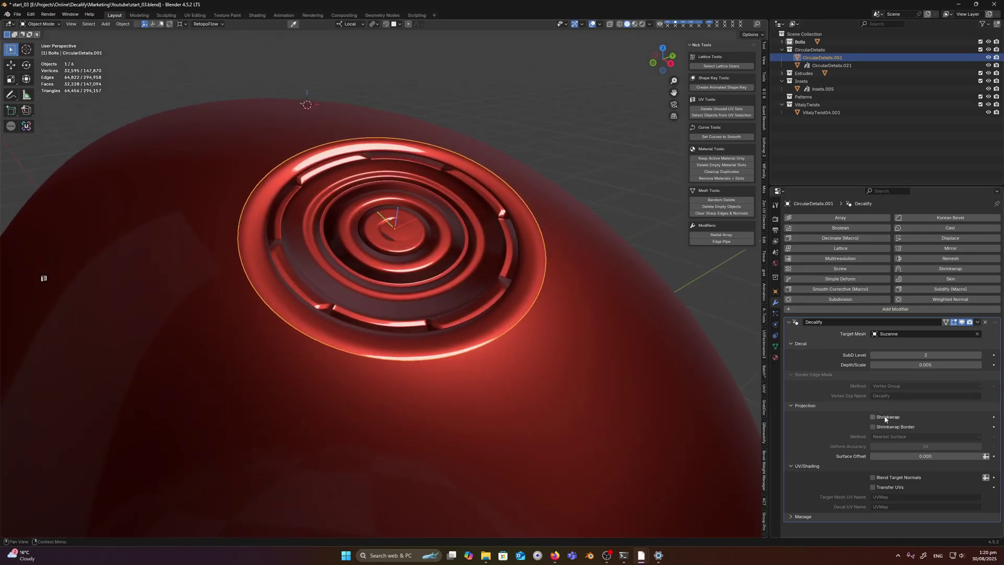
# Enable Shrinkwrap for the decal and set its Surface Offset to 0.003
pyautogui.click(885, 418)
pyautogui.moveTo(551, 287)
pyautogui.mouseDown(button='middle')
pyautogui.moveTo(523, 289)
pyautogui.moveTo(553, 299)
pyautogui.mouseUp(button='middle')
pyautogui.moveTo(925, 456); pyautogui.dragTo(926, 456)
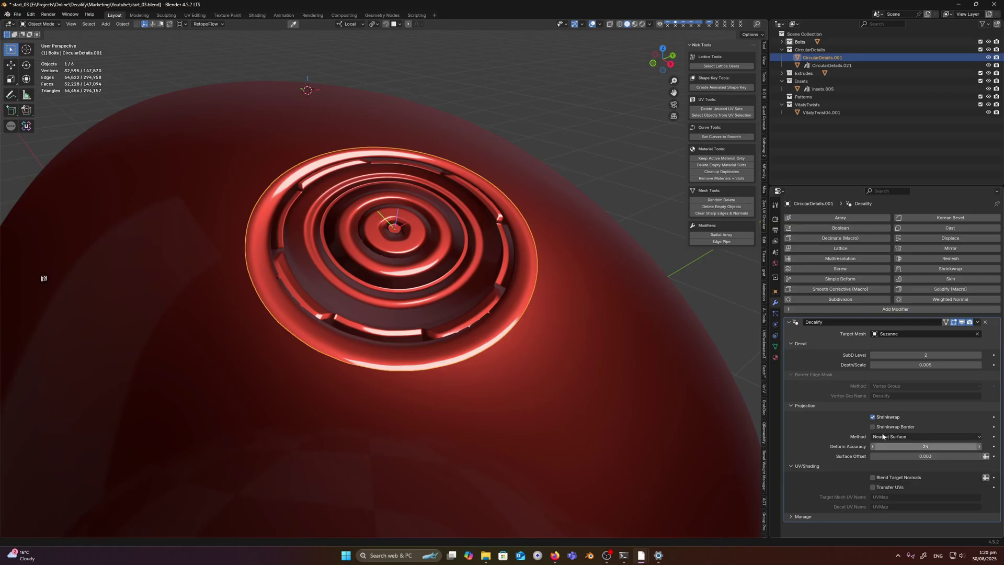
# Increase the decal's Depth/Scale to 0.0075
pyautogui.moveTo(479, 316); pyautogui.dragTo(479, 334, button='middle')
pyautogui.click(921, 364)
pyautogui.write('0.0075')
pyautogui.press('Return')
pyautogui.moveTo(401, 293); pyautogui.dragTo(403, 152, button='middle')
pyautogui.click(403, 151)
pyautogui.moveTo(445, 195); pyautogui.dragTo(487, 238, button='middle')
pyautogui.click(435, 237)
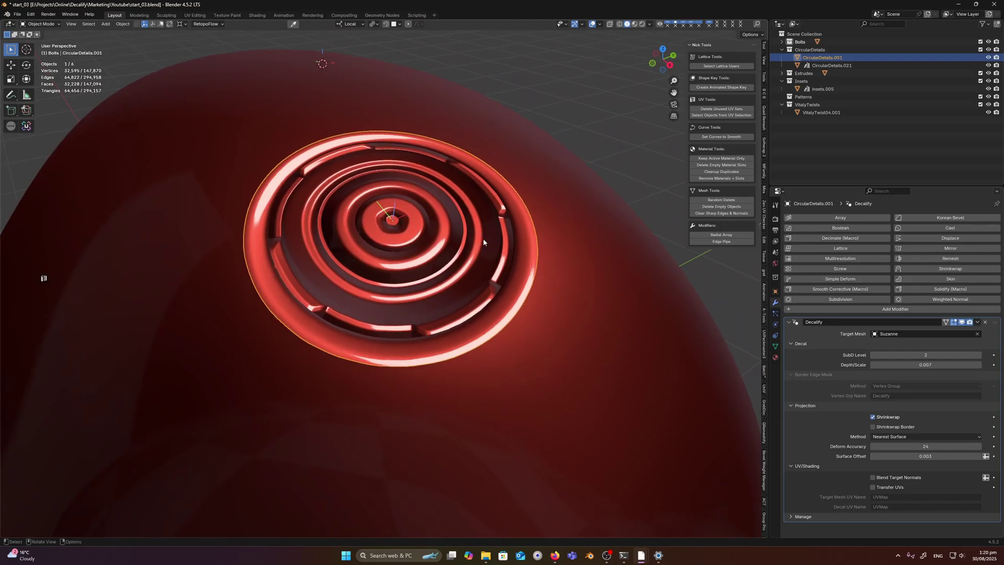
# Toggle Shrinkwrap Border on and off to compare how the decal's rim meets the head
pyautogui.click(873, 427)
pyautogui.moveTo(531, 332); pyautogui.dragTo(472, 282, button='middle')
pyautogui.click(882, 427)
pyautogui.click(883, 426)
pyautogui.click(882, 428)
# Try a Surface Offset of 0.103 with Shrinkwrap Border toggled, and undo the changes
pyautogui.moveTo(926, 456); pyautogui.dragTo(948, 456)
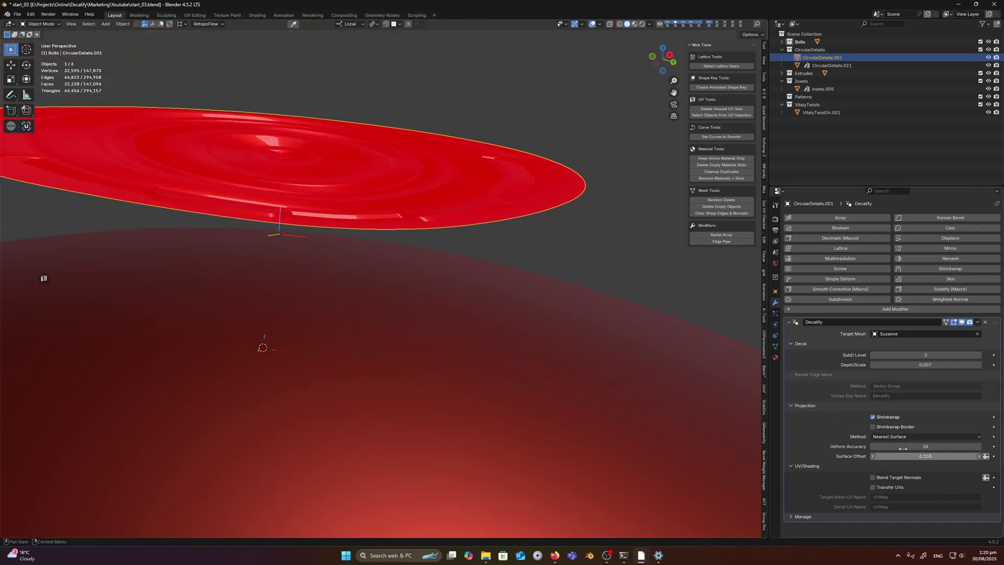
pyautogui.click(889, 429)
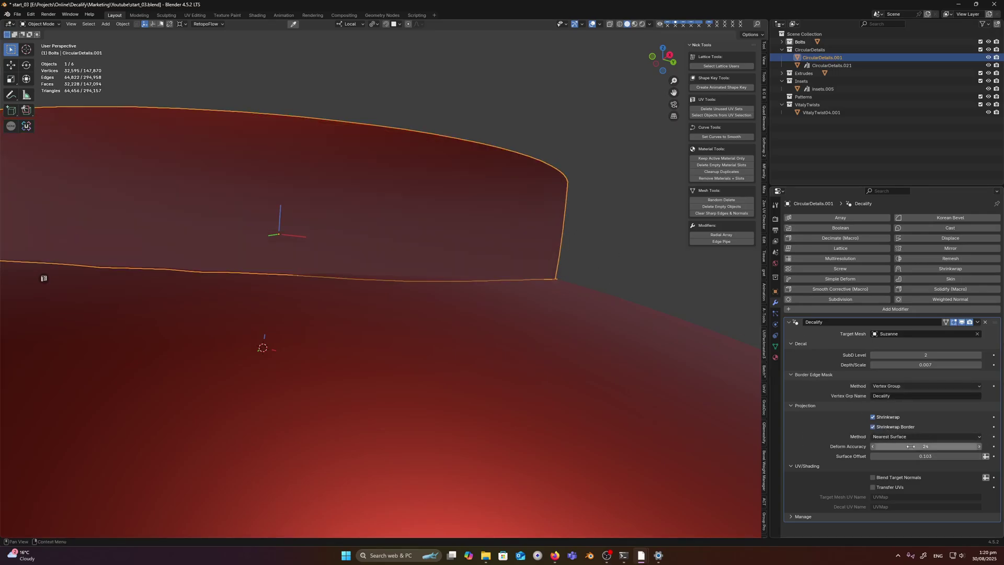
pyautogui.click(884, 427)
pyautogui.hotkey('ctrl', 'z')
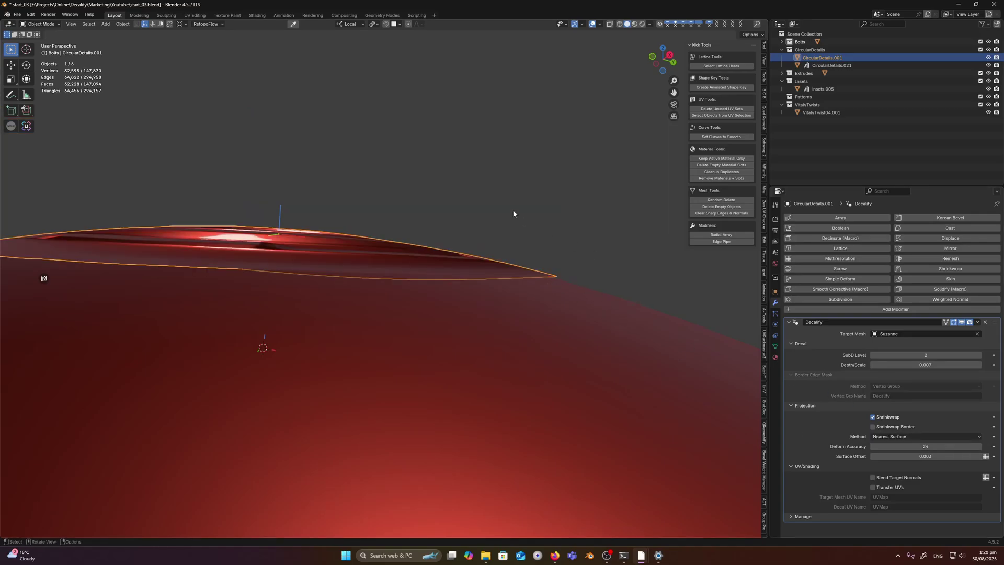
# Enable Shrinkwrap Border so the decal's outer edge follows the head surface
pyautogui.click(873, 426)
pyautogui.moveTo(478, 240); pyautogui.dragTo(728, 406, button='middle')
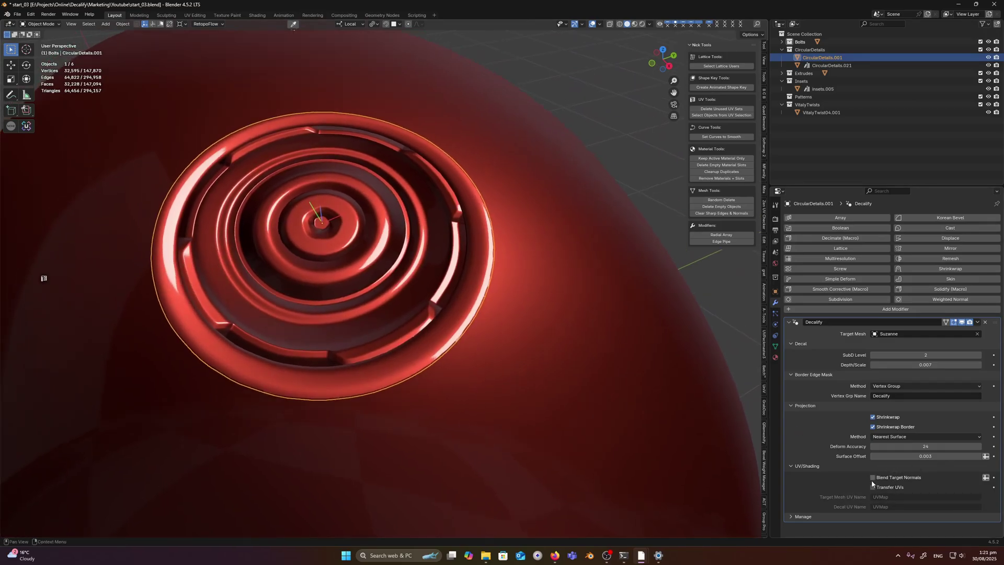
pyautogui.keyDown('shift'); pyautogui.moveTo(518, 335); pyautogui.dragTo(540, 338, button='middle'); pyautogui.keyUp('shift')
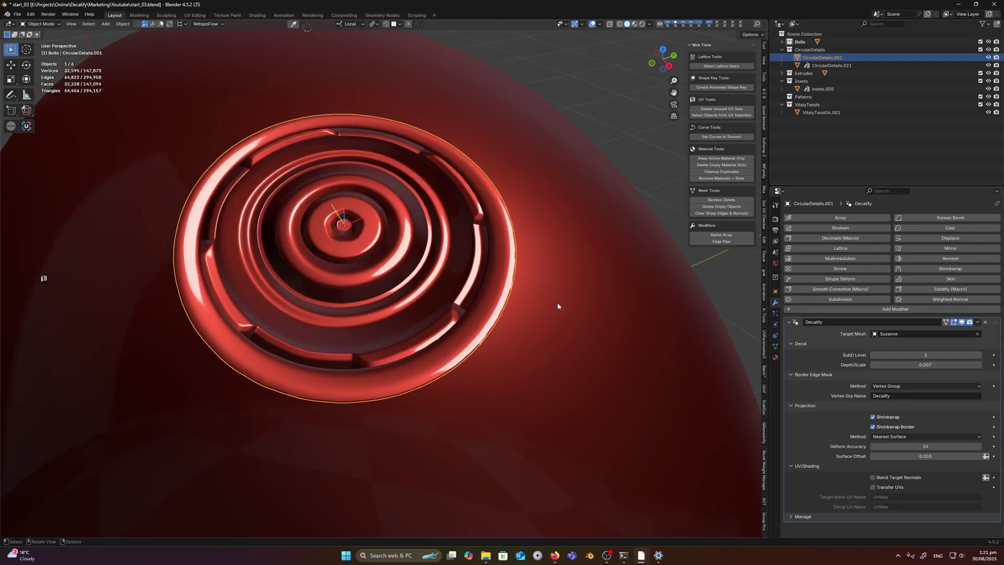
# Hide the viewport overlays and enable Blend Target Normals on the decal
pyautogui.click(637, 114)
pyautogui.press('z')
pyautogui.click(461, 178)
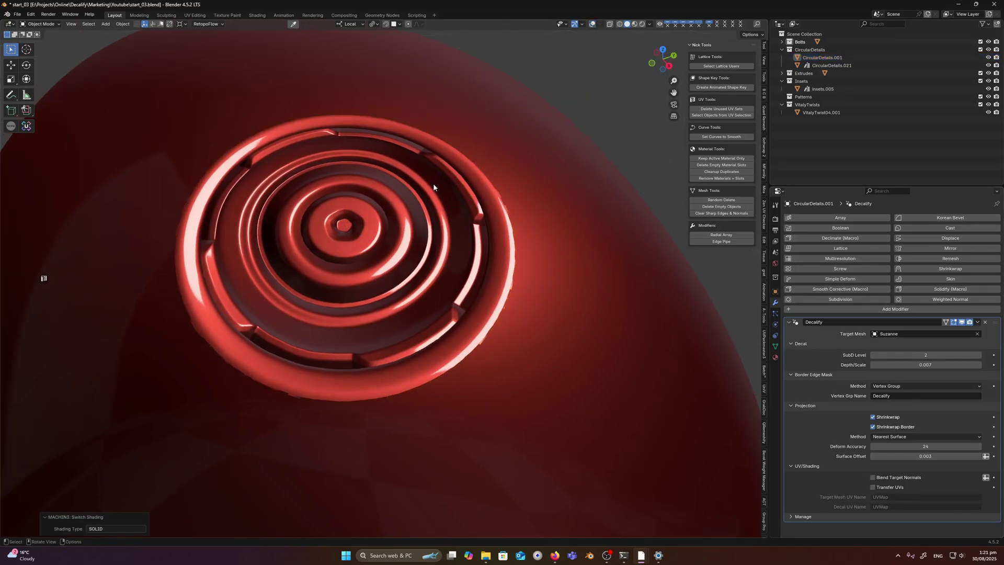
pyautogui.click(494, 238)
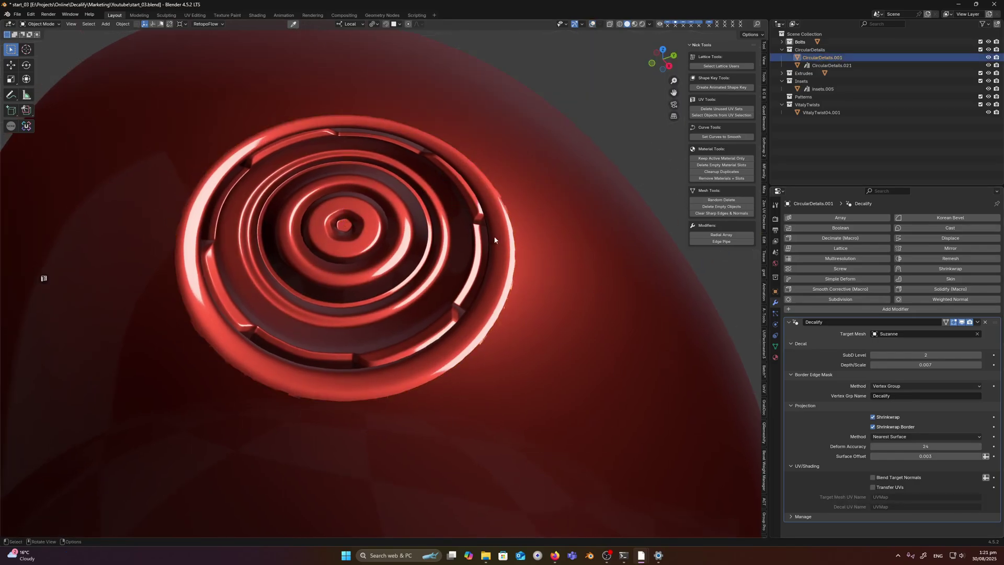
pyautogui.click(890, 478)
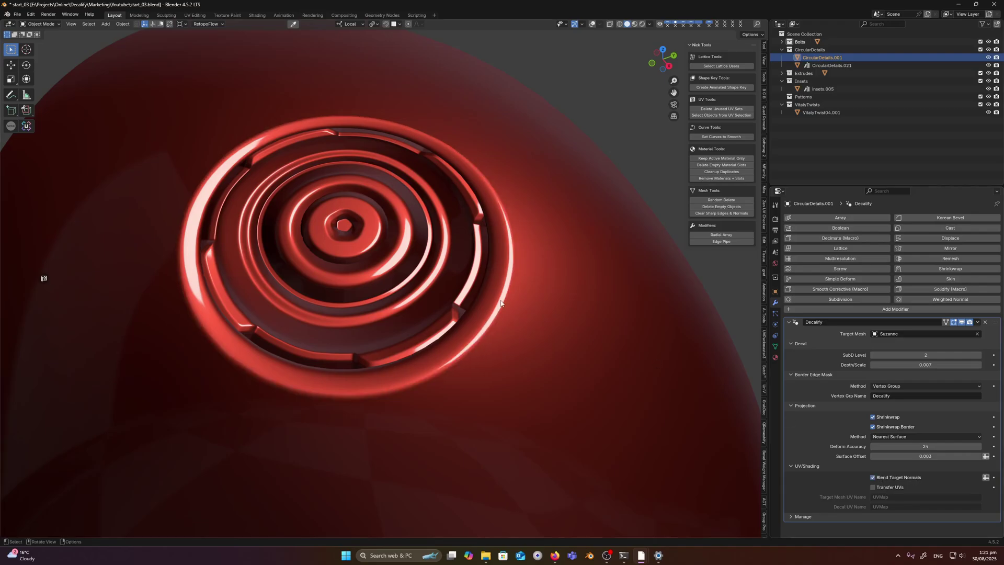
pyautogui.scroll(-3, 479, 284)
pyautogui.scroll(3, 479, 284)
pyautogui.moveTo(479, 285); pyautogui.dragTo(502, 314, button='middle')
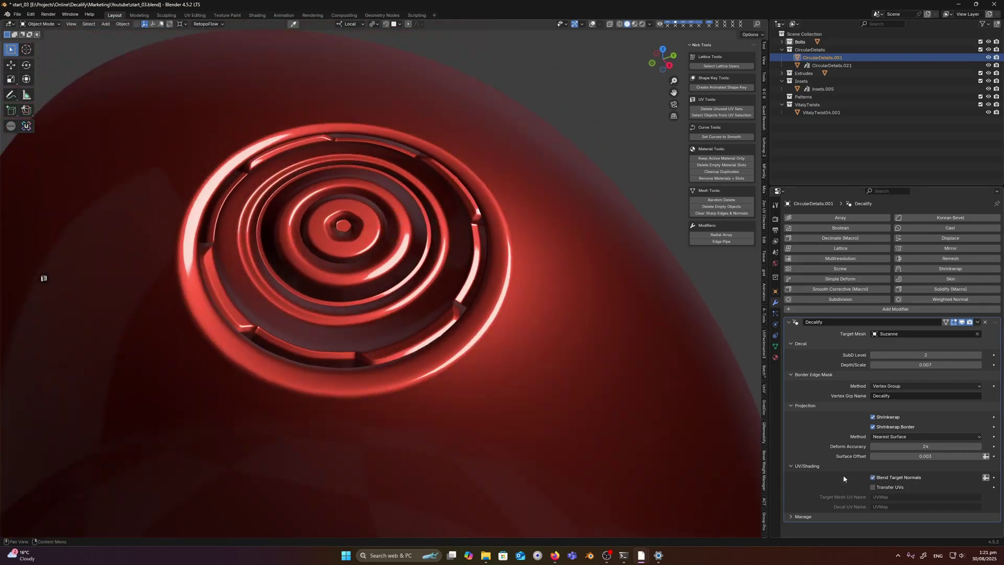
# Toggle Blend Target Normals off and on several times to compare the shading at the decal's rim
pyautogui.click(877, 480)
pyautogui.click(877, 480)
pyautogui.click(877, 480)
pyautogui.click(877, 480)
pyautogui.click(877, 480)
pyautogui.click(877, 480)
# Slide the blended decal to a new spot on the head and deselect it
pyautogui.press('g')
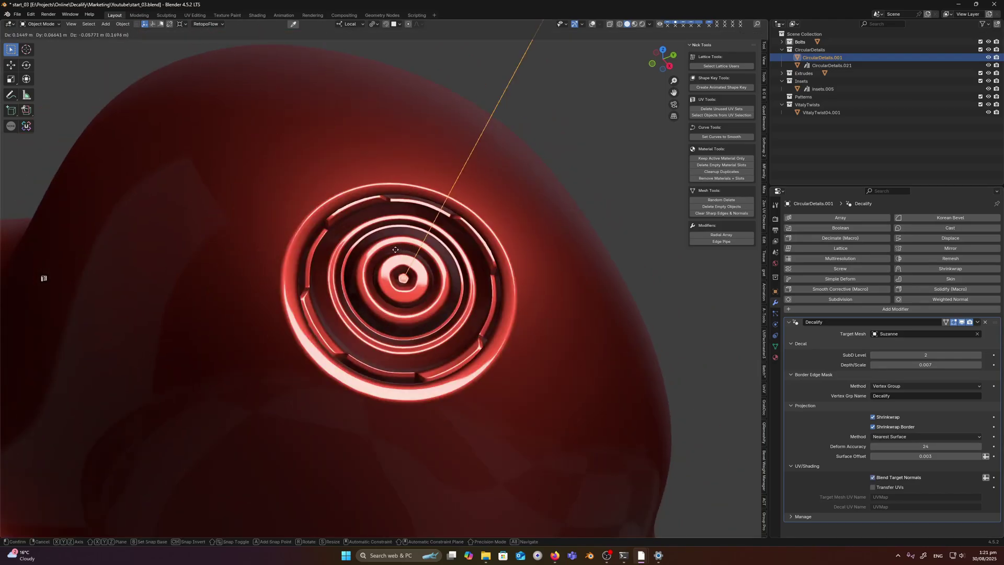
pyautogui.click(361, 240)
pyautogui.scroll(-3, 366, 246)
pyautogui.click(557, 277)
pyautogui.moveTo(557, 278); pyautogui.dragTo(396, 229, button='middle')
pyautogui.scroll(2, 523, 238)
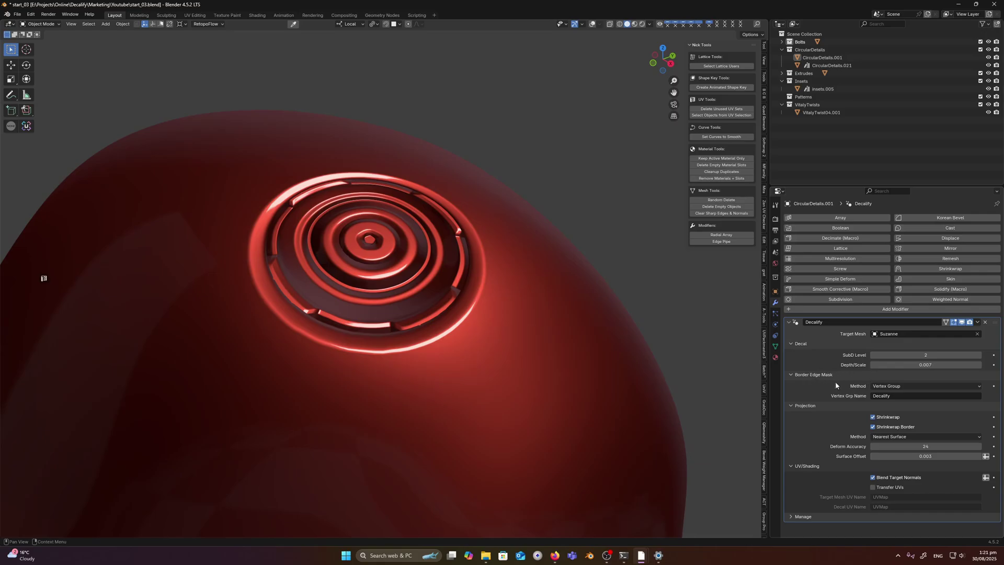
# Check the decal mesh's Decalify vertex group and return to its modifier settings
pyautogui.click(776, 346)
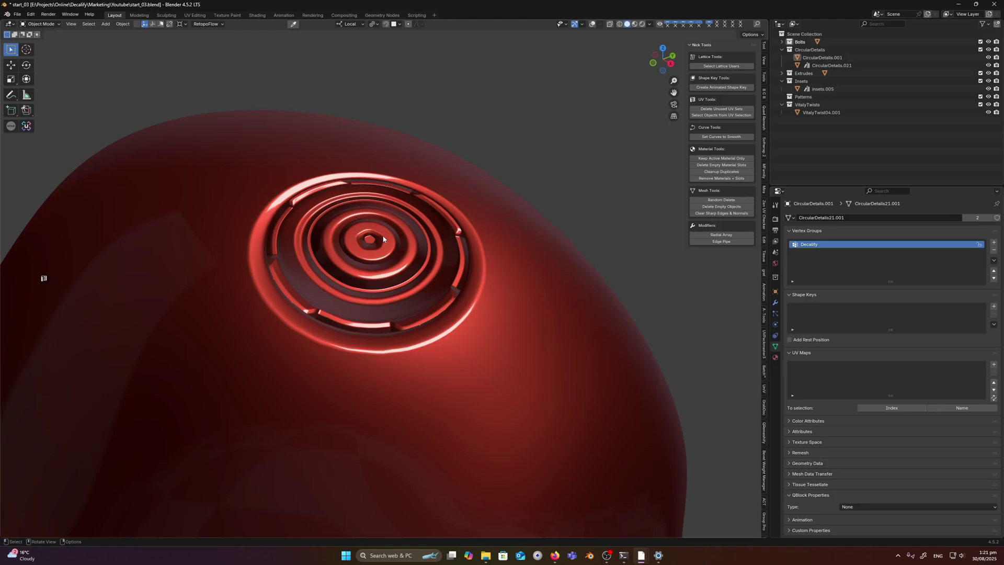
pyautogui.click(446, 226)
pyautogui.click(775, 303)
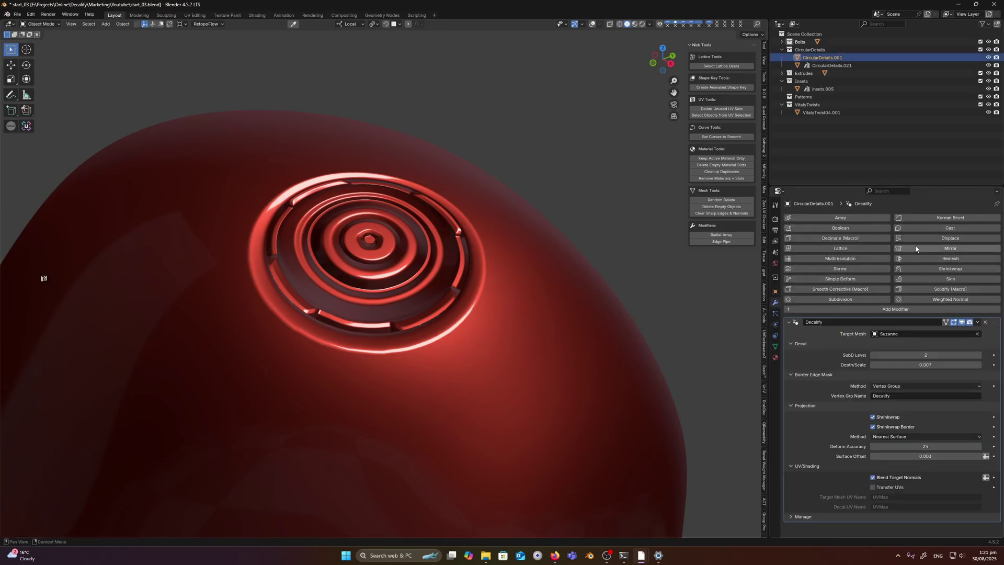
# Turn off the modifier's viewport display to inspect the outer border edge loop in Edit Mode, and restore the display
pyautogui.click(961, 321)
pyautogui.press('Tab')
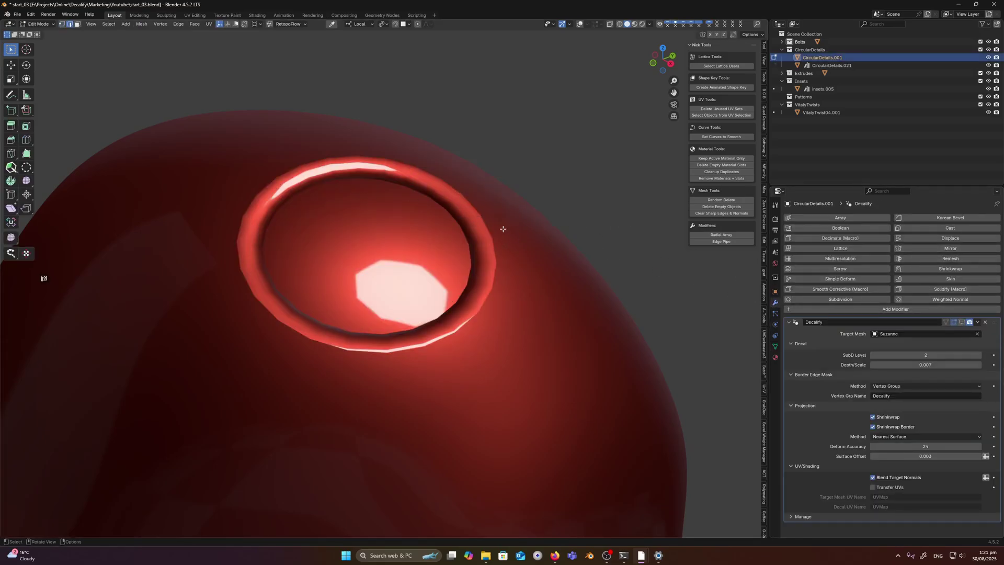
pyautogui.keyDown('alt'); pyautogui.click(488, 219); pyautogui.keyUp('alt')
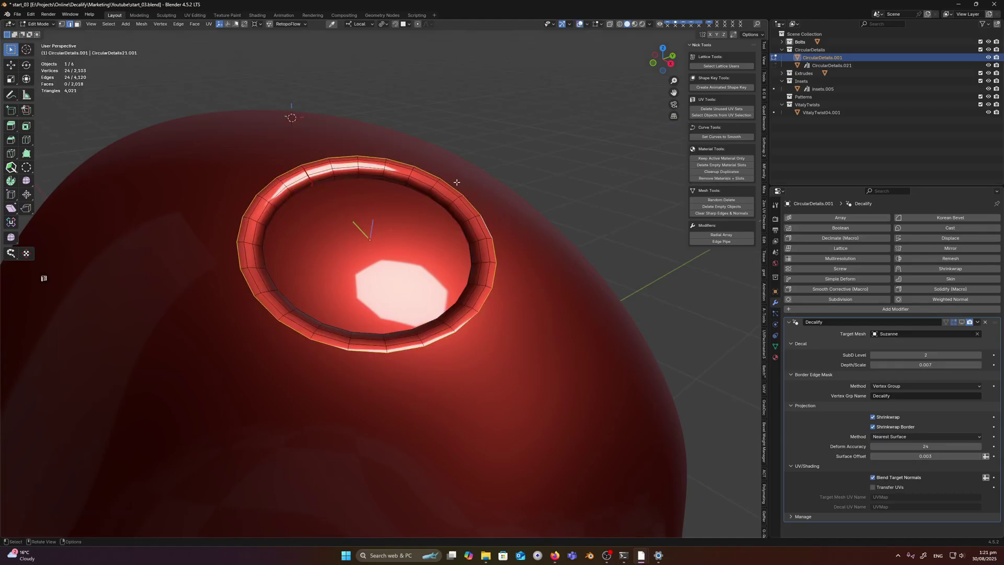
pyautogui.press('1')
pyautogui.press('Tab')
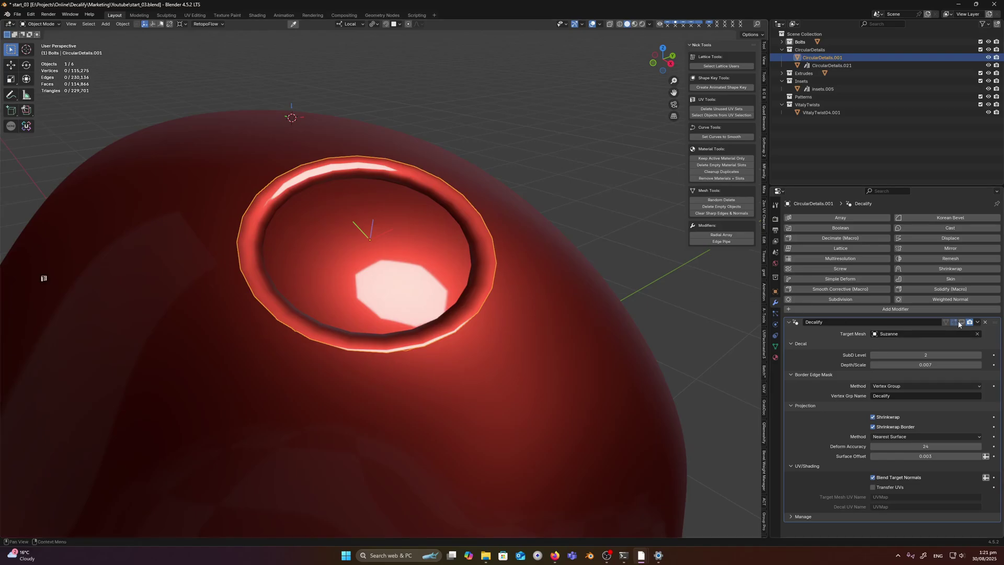
pyautogui.click(961, 322)
pyautogui.hotkey('shift', 'alt', 'z')
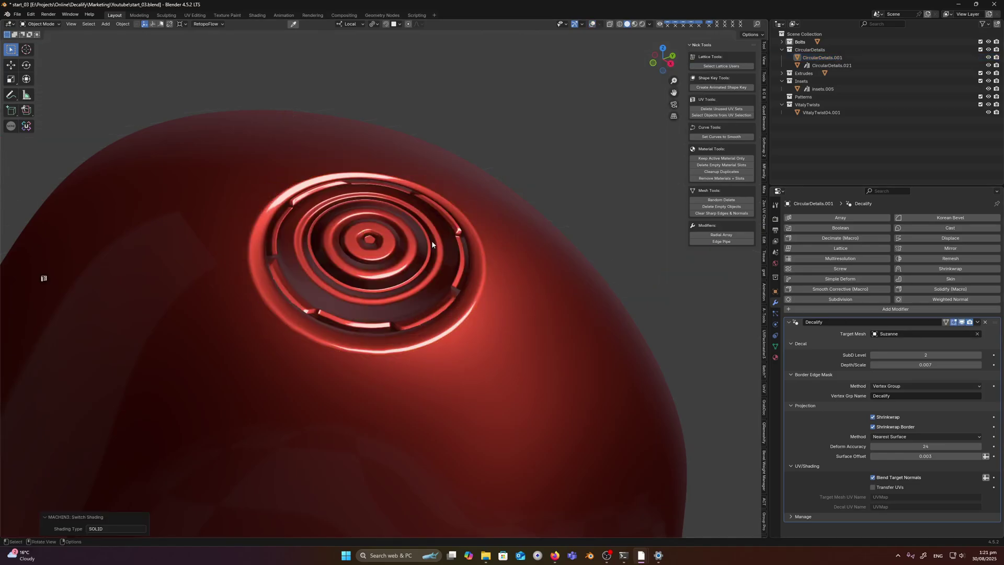
# View the Border Edge Mask methods and mark the decal's outer rim with a temporary annotation
pyautogui.click(892, 387)
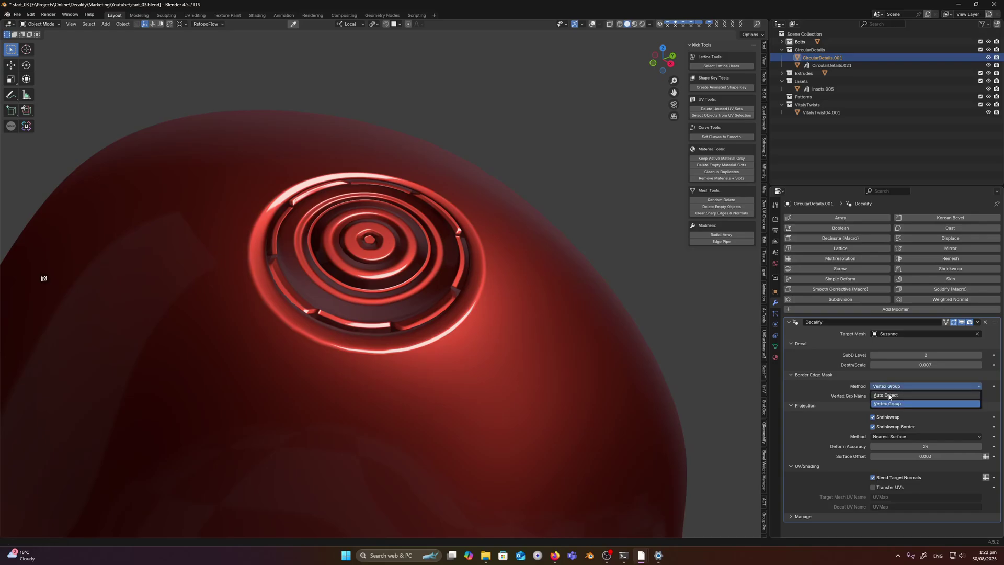
pyautogui.moveTo(475, 222); pyautogui.dragTo(403, 154, button='middle')
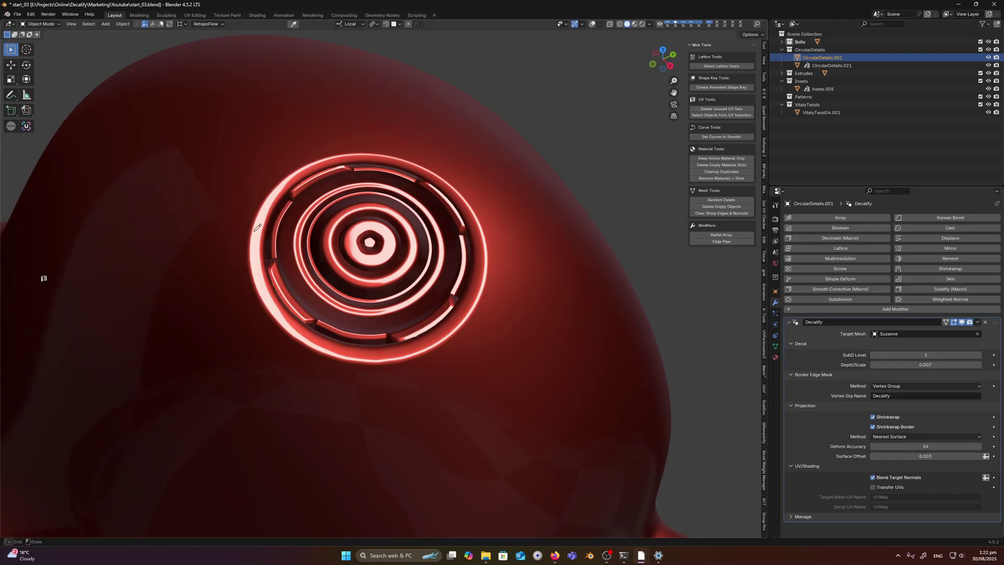
pyautogui.press('z')
pyautogui.click(258, 192)
pyautogui.moveTo(258, 192)
pyautogui.mouseDown()
pyautogui.moveTo(259, 300)
pyautogui.moveTo(427, 361)
pyautogui.moveTo(487, 240)
pyautogui.moveTo(316, 148)
pyautogui.moveTo(288, 158)
pyautogui.mouseUp()
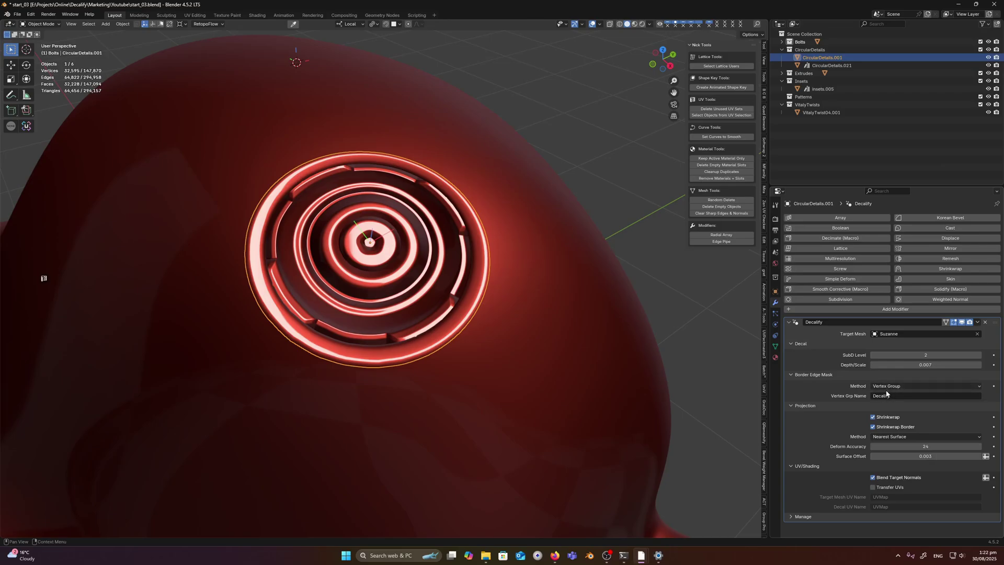
# Deselect the decal and enable Transfer UVs in its Decalify modifier
pyautogui.moveTo(589, 291); pyautogui.dragTo(590, 139, button='middle')
pyautogui.click(590, 139)
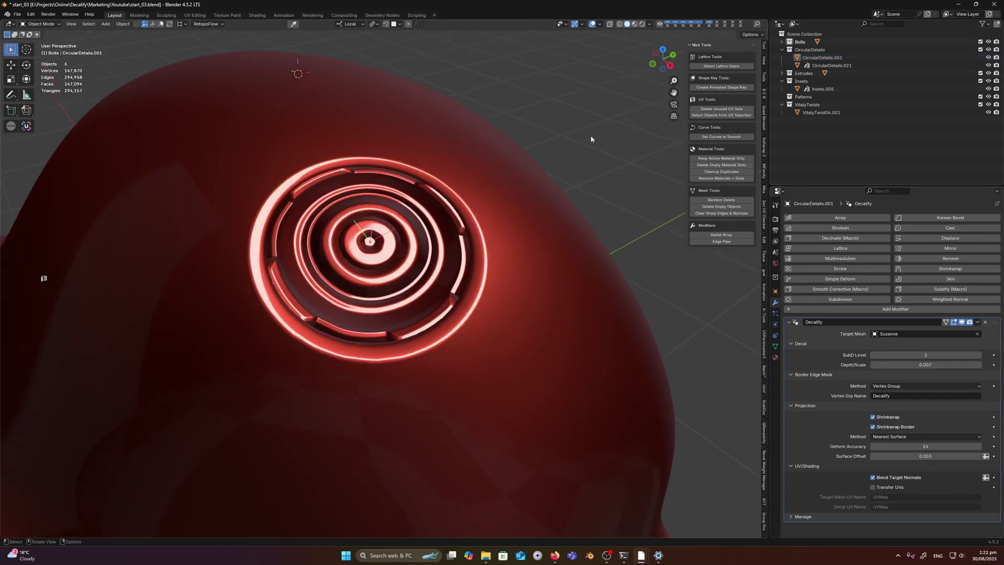
pyautogui.moveTo(587, 225); pyautogui.dragTo(571, 196, button='middle')
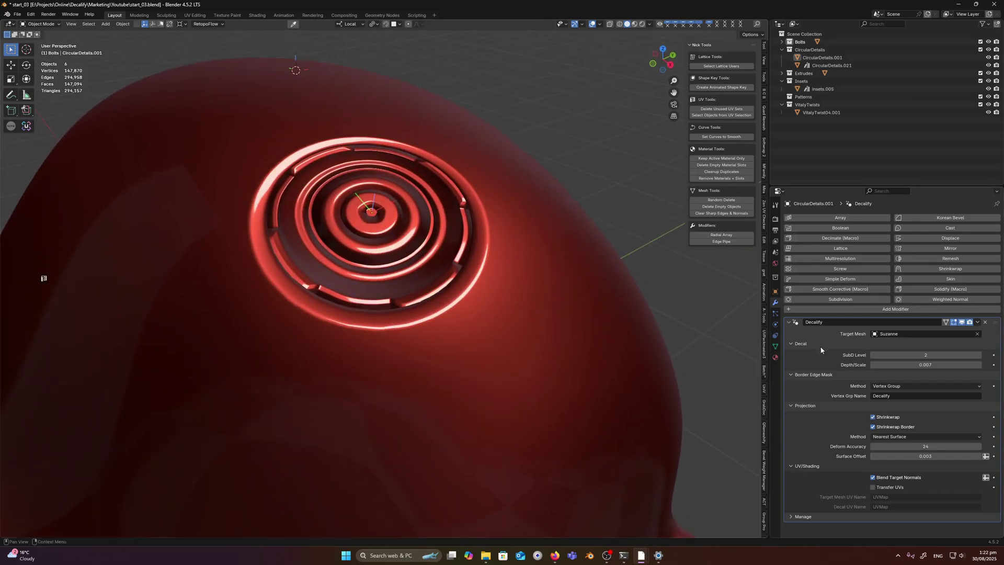
pyautogui.click(886, 489)
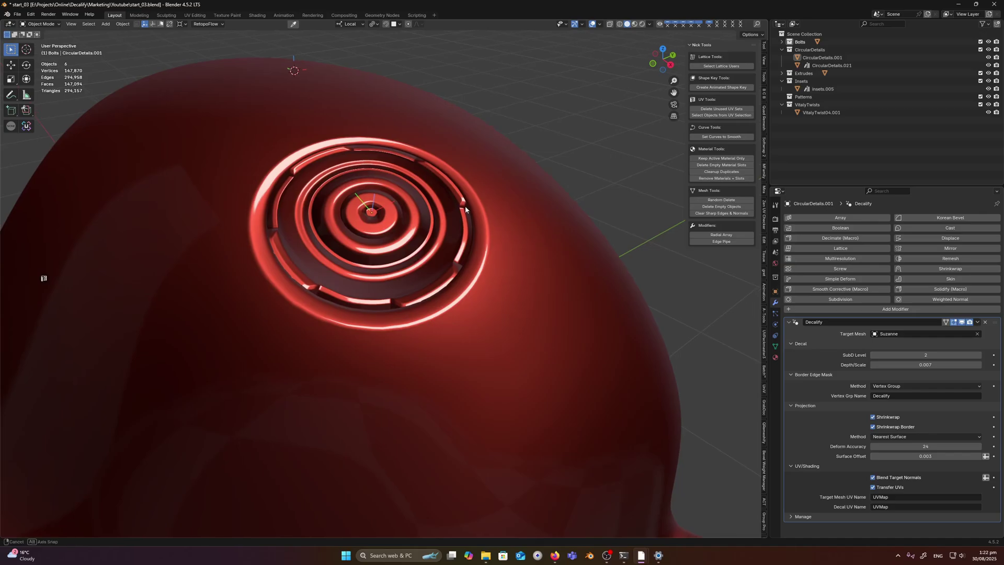
# Show the checker texture on the head and decal briefly, then return the viewport colour to Material
pyautogui.press('z')
pyautogui.click(591, 147)
pyautogui.moveTo(461, 162); pyautogui.dragTo(466, 168, button='middle')
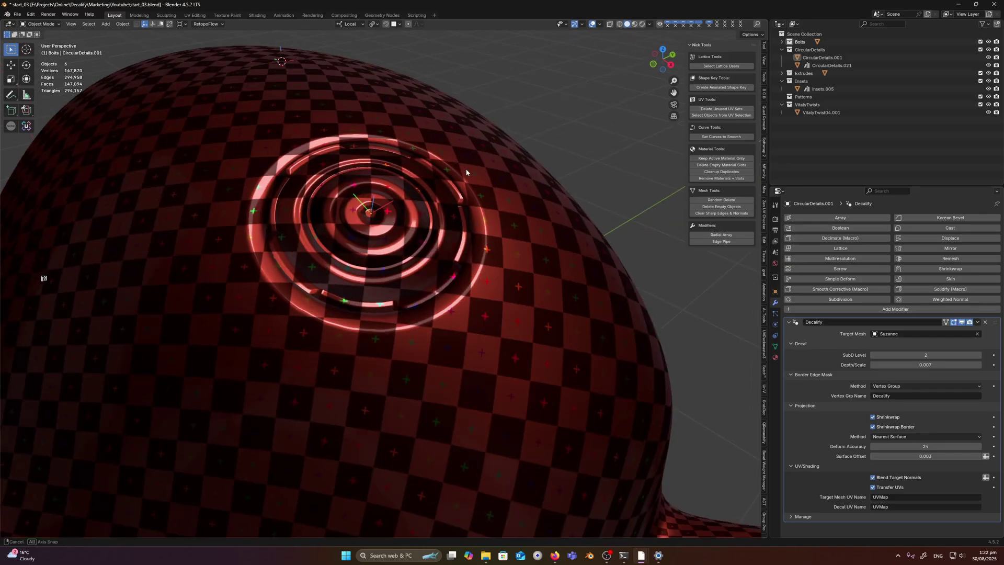
pyautogui.press('z')
pyautogui.click(480, 99)
pyautogui.moveTo(479, 102); pyautogui.dragTo(431, 198, button='middle')
# Switch the viewport to Texture colour with Studio lighting to inspect the checker pattern across the decal border
pyautogui.press('z')
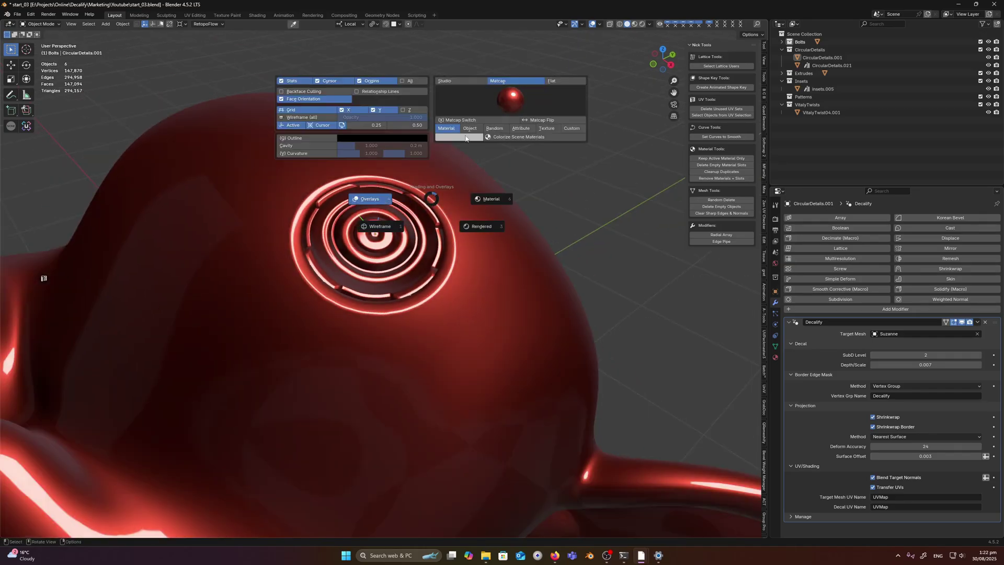
pyautogui.click(556, 129)
pyautogui.press('z')
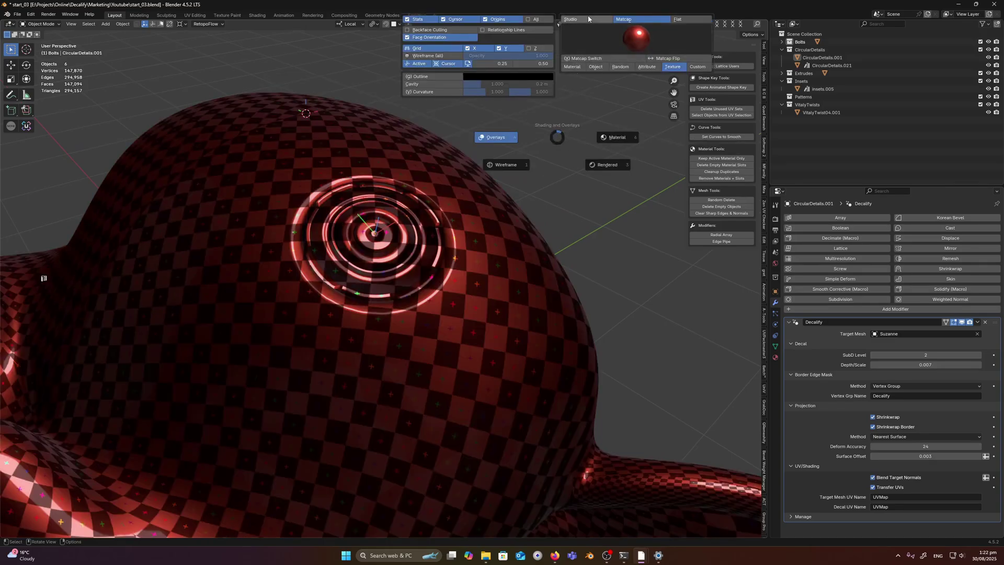
pyautogui.click(588, 19)
pyautogui.scroll(-2, 463, 160)
pyautogui.moveTo(368, 239); pyautogui.dragTo(375, 239, button='middle')
pyautogui.scroll(2, 375, 240)
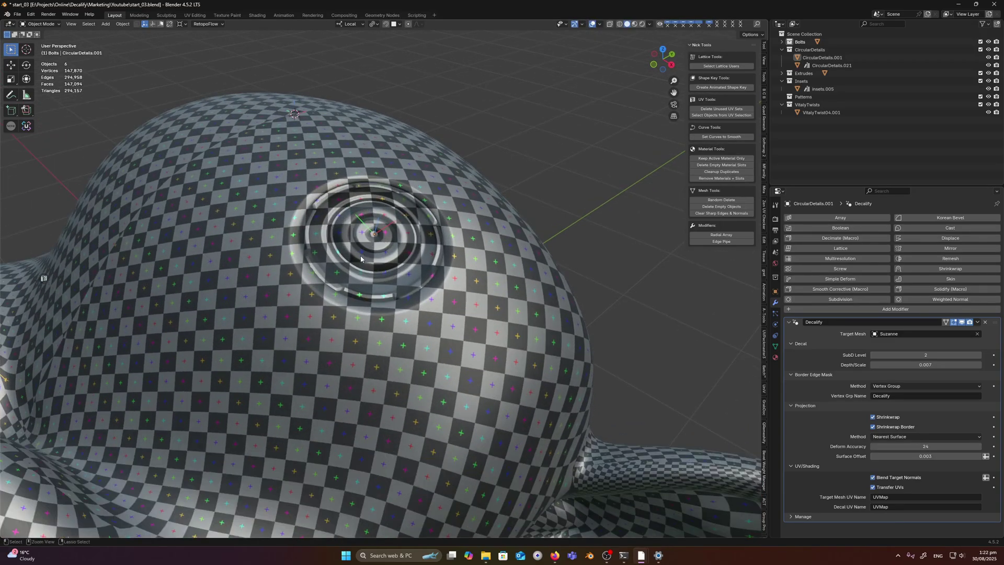
# Slide the circular decal over the head by about 0.035 m in X and -0.017 m in Z, then deselect it
pyautogui.click(361, 259)
pyautogui.press('g')
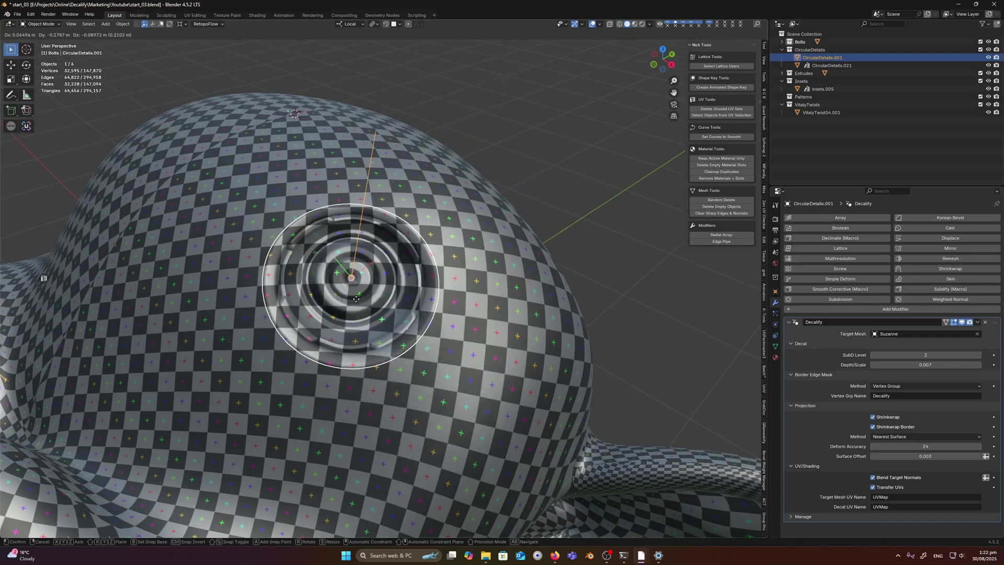
pyautogui.click(381, 244)
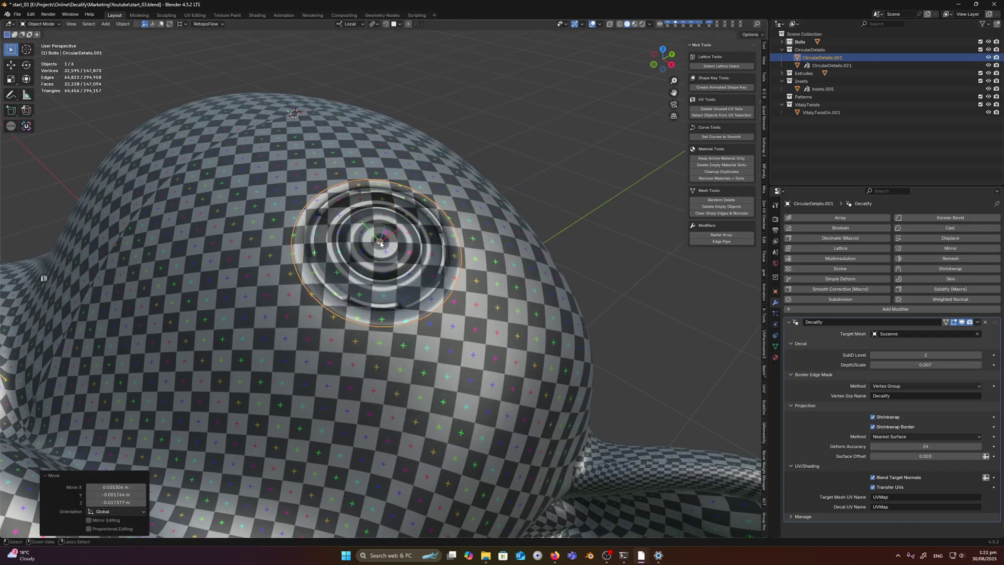
pyautogui.click(594, 158)
pyautogui.moveTo(594, 157); pyautogui.dragTo(483, 213, button='middle')
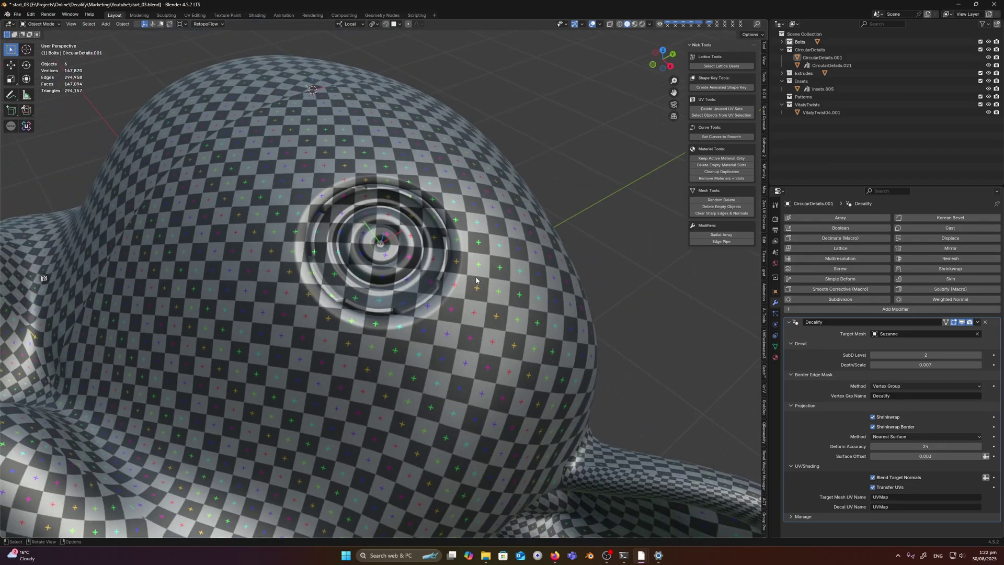
pyautogui.moveTo(299, 278); pyautogui.dragTo(399, 180, button='middle')
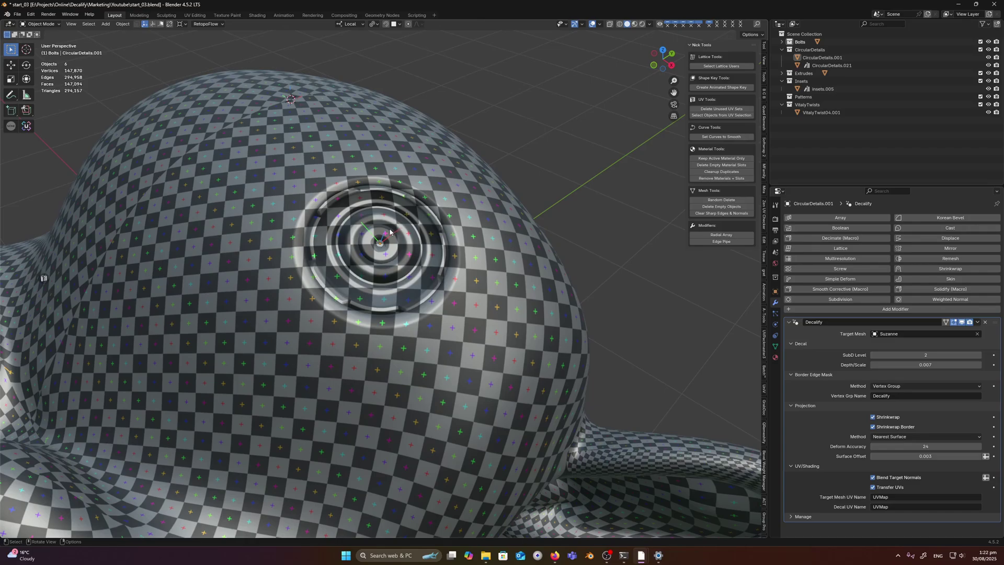
pyautogui.moveTo(398, 230)
pyautogui.mouseDown(button='middle')
pyautogui.moveTo(390, 222)
pyautogui.moveTo(403, 221)
pyautogui.mouseUp(button='middle')
# Restore the red matcap lighting and Material colour in the viewport
pyautogui.press('z')
pyautogui.click(482, 103)
pyautogui.press('z')
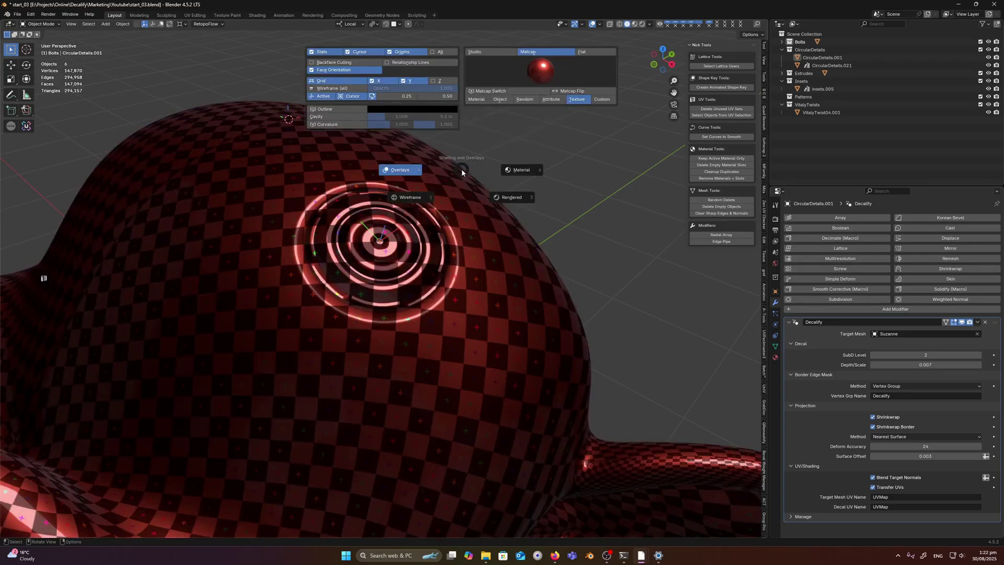
pyautogui.click(482, 103)
pyautogui.moveTo(426, 246)
pyautogui.mouseDown(button='middle')
pyautogui.moveTo(411, 249)
pyautogui.moveTo(416, 243)
pyautogui.mouseUp(button='middle')
pyautogui.scroll(2, 415, 239)
# Isolate the circular decal and set its Decalify Deform Accuracy to 4
pyautogui.click(417, 241)
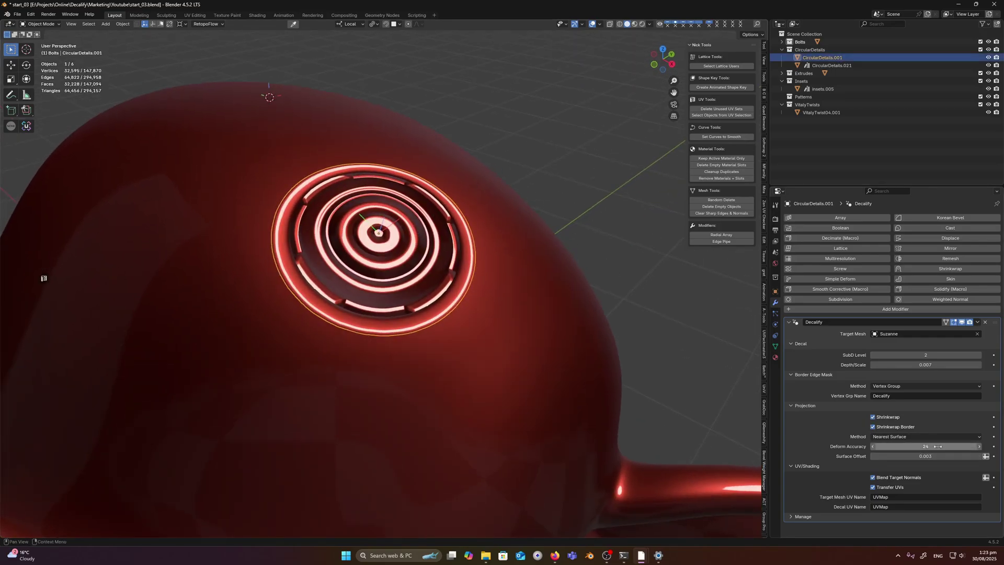
pyautogui.moveTo(384, 249); pyautogui.dragTo(368, 233, button='middle')
pyautogui.press('f')
pyautogui.click(917, 447)
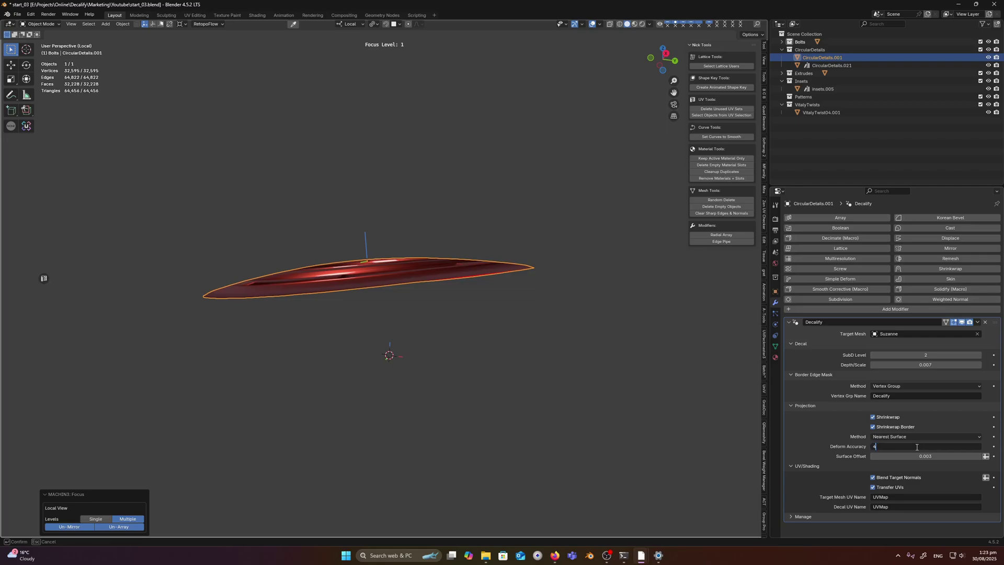
pyautogui.press('Return')
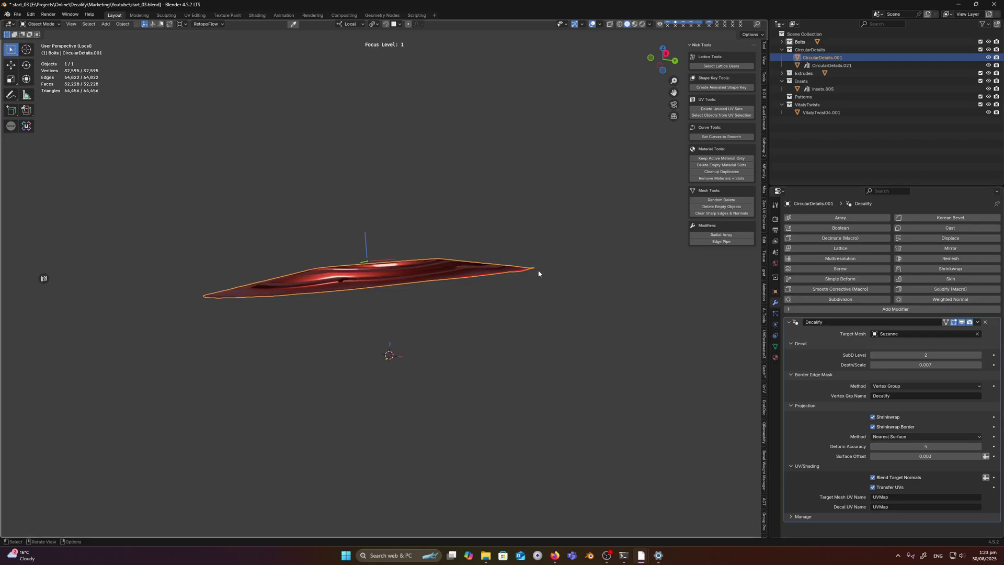
# Trace the decal's side profile and sketch a three-by-three grid around it as temporary annotations
pyautogui.moveTo(534, 266); pyautogui.dragTo(486, 256)
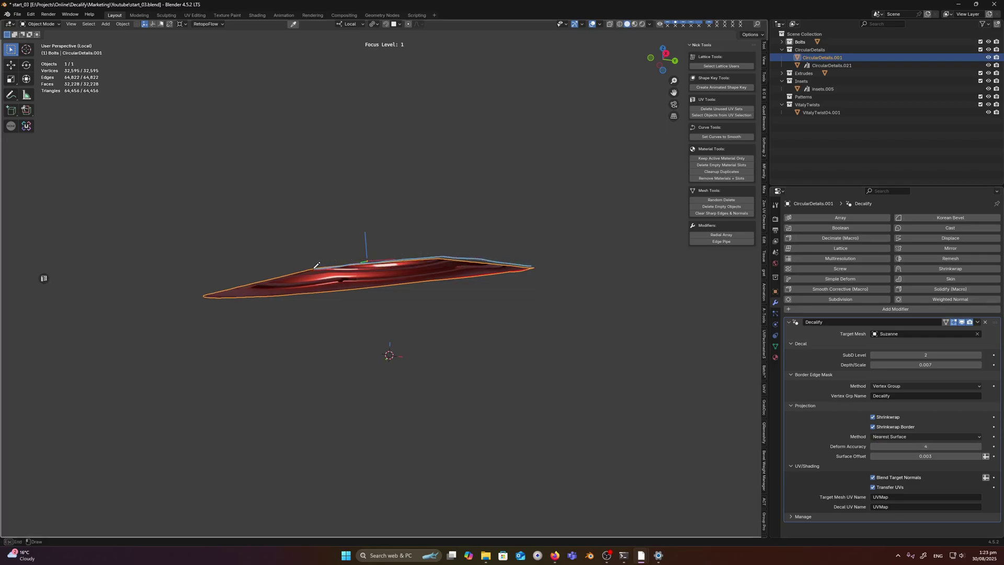
pyautogui.moveTo(314, 266); pyautogui.dragTo(205, 296)
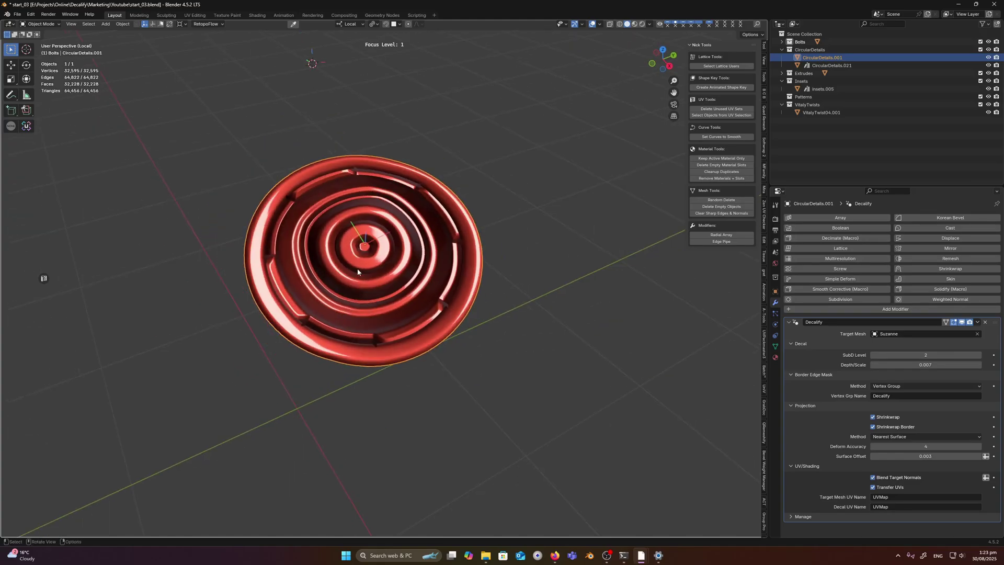
pyautogui.moveTo(360, 269); pyautogui.dragTo(361, 277, button='middle')
pyautogui.moveTo(256, 121)
pyautogui.mouseDown()
pyautogui.moveTo(232, 271)
pyautogui.moveTo(287, 363)
pyautogui.moveTo(468, 381)
pyautogui.moveTo(490, 123)
pyautogui.moveTo(257, 108)
pyautogui.moveTo(255, 137)
pyautogui.mouseUp()
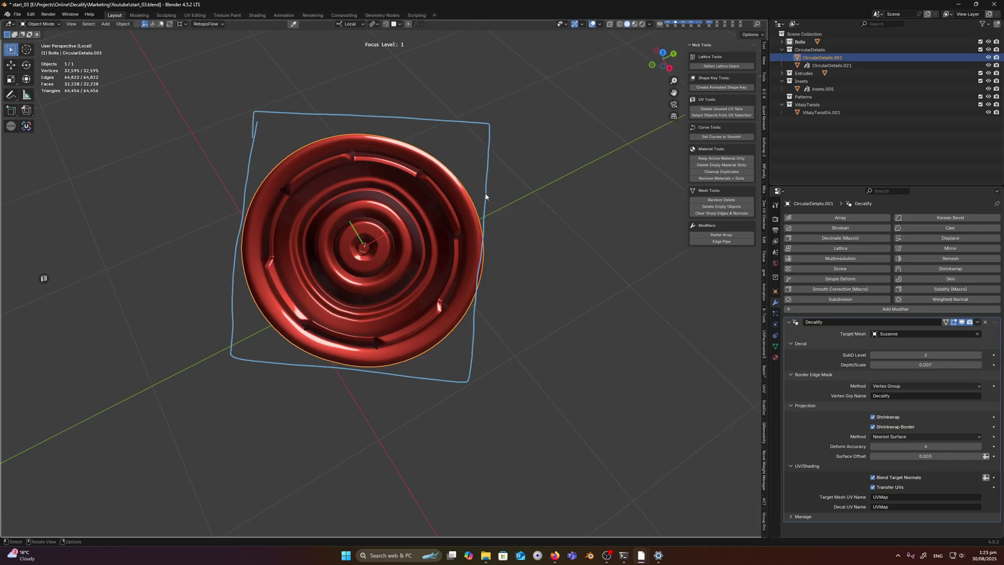
pyautogui.moveTo(485, 201); pyautogui.dragTo(266, 194)
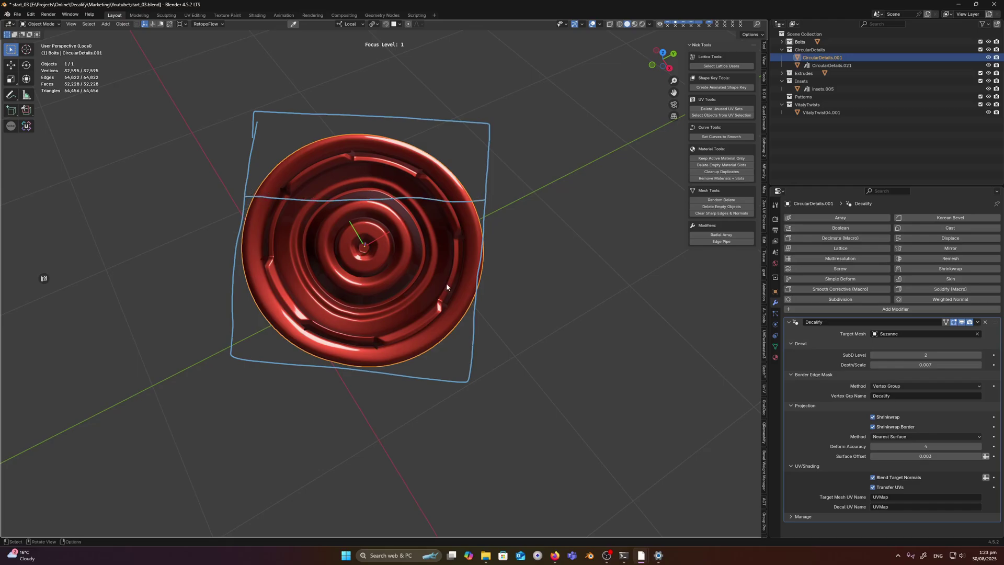
pyautogui.moveTo(471, 302); pyautogui.dragTo(257, 292)
pyautogui.moveTo(327, 114); pyautogui.dragTo(328, 362)
pyautogui.moveTo(411, 122); pyautogui.dragTo(411, 374)
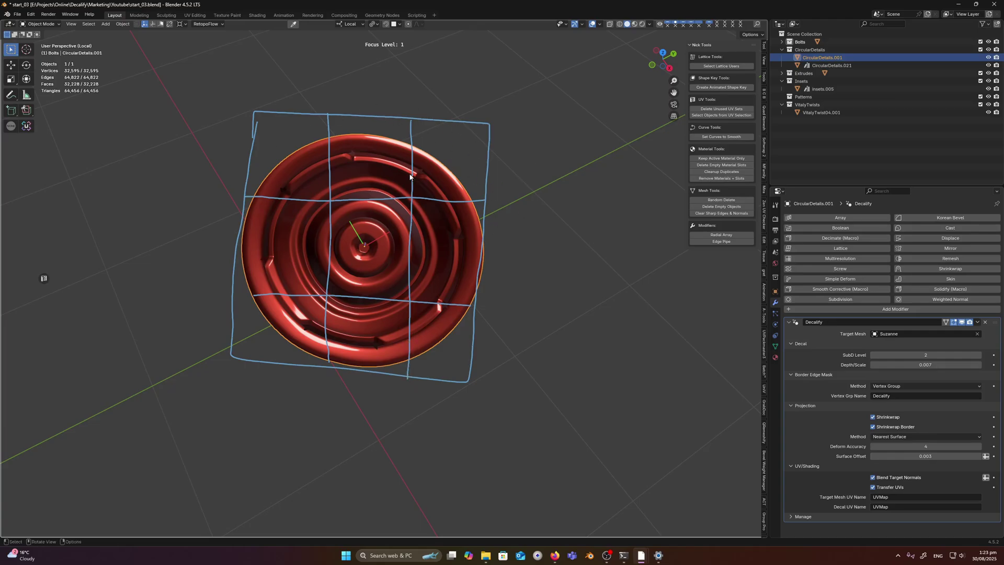
# Subdivide the sketched grid with further temporary lines and leave the annotation
pyautogui.moveTo(256, 156); pyautogui.dragTo(476, 163)
pyautogui.moveTo(474, 264); pyautogui.dragTo(216, 258)
pyautogui.moveTo(250, 323)
pyautogui.mouseDown()
pyautogui.moveTo(469, 349)
pyautogui.moveTo(454, 113)
pyautogui.mouseUp()
pyautogui.moveTo(369, 108); pyautogui.dragTo(378, 361)
pyautogui.moveTo(300, 115)
pyautogui.mouseDown()
pyautogui.moveTo(295, 370)
pyautogui.moveTo(246, 292)
pyautogui.moveTo(238, 225)
pyautogui.moveTo(341, 103)
pyautogui.moveTo(508, 100)
pyautogui.mouseUp()
pyautogui.press('Escape')
# Leave the isolated view and set the circular decal's Deform Accuracy to 32
pyautogui.press('f')
pyautogui.moveTo(541, 260); pyautogui.dragTo(522, 245, button='middle')
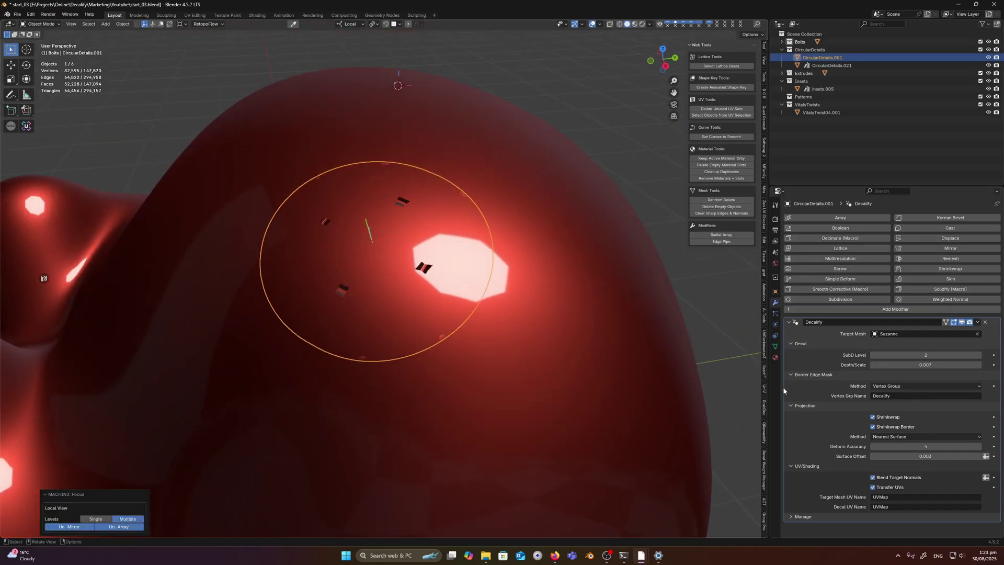
pyautogui.click(925, 449)
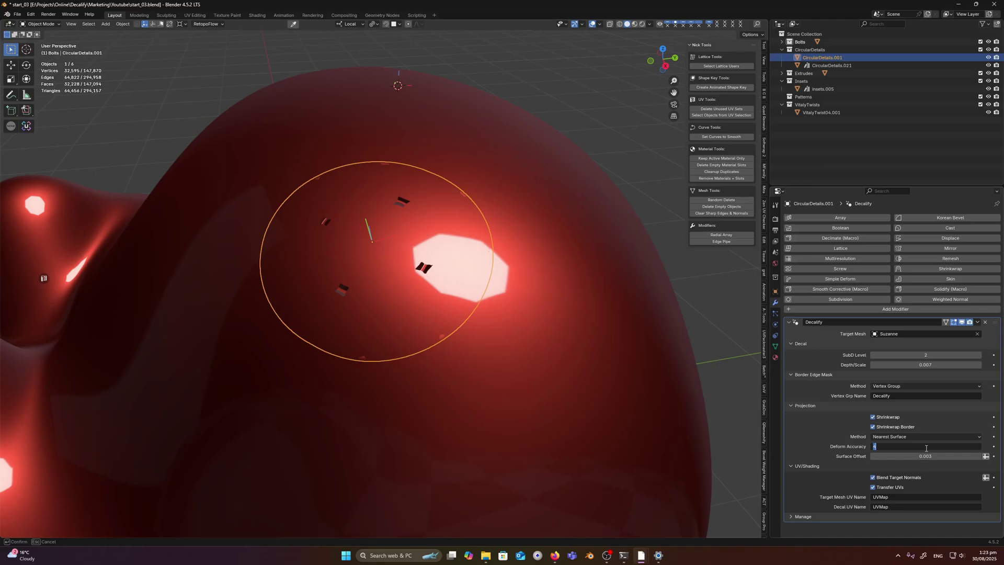
pyautogui.press('Return')
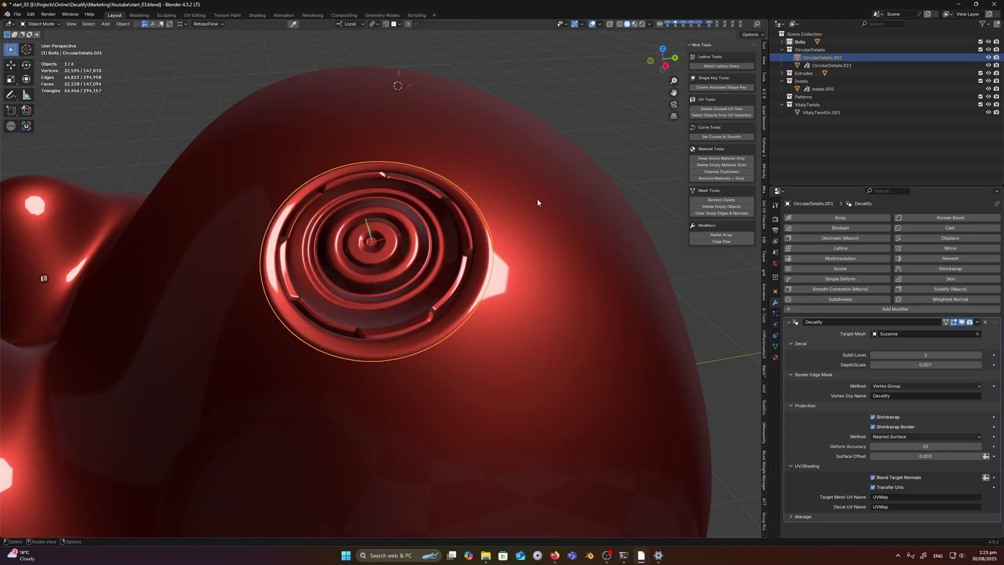
# Reposition the circular decal on the upper side of the head and deselect it
pyautogui.moveTo(543, 101); pyautogui.dragTo(436, 222, button='middle')
pyautogui.press('g')
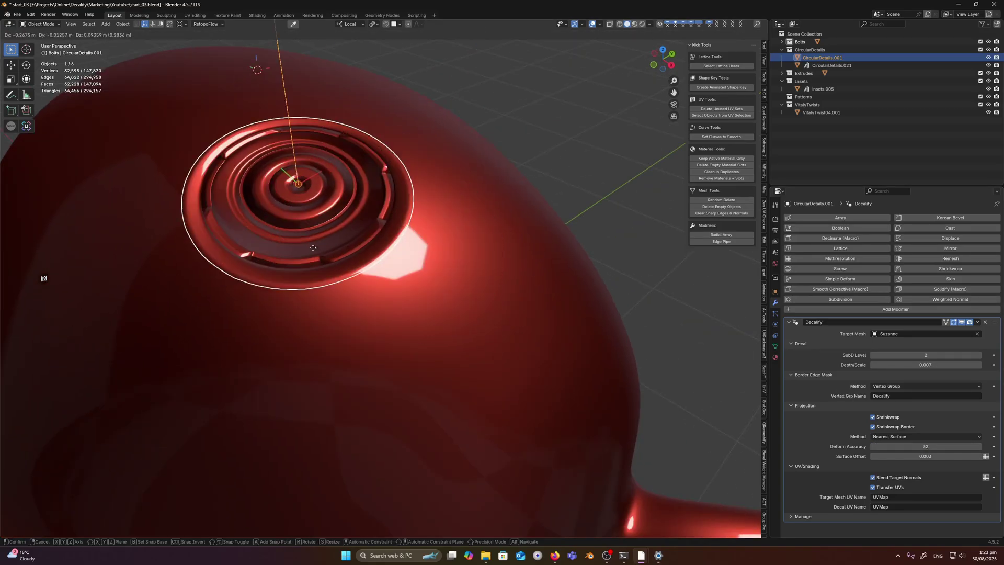
pyautogui.click(411, 291)
pyautogui.click(525, 168)
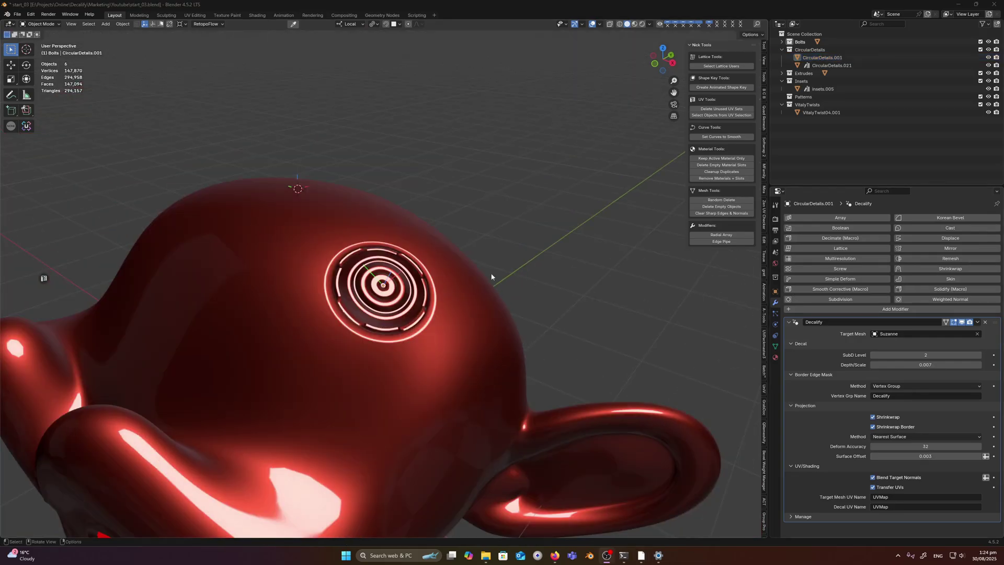
# Select the VitalyTwist04.001 mesh beside the head and place it on top of Suzanne's forehead
pyautogui.scroll(-2, 354, 249)
pyautogui.moveTo(354, 249); pyautogui.dragTo(315, 258, button='middle')
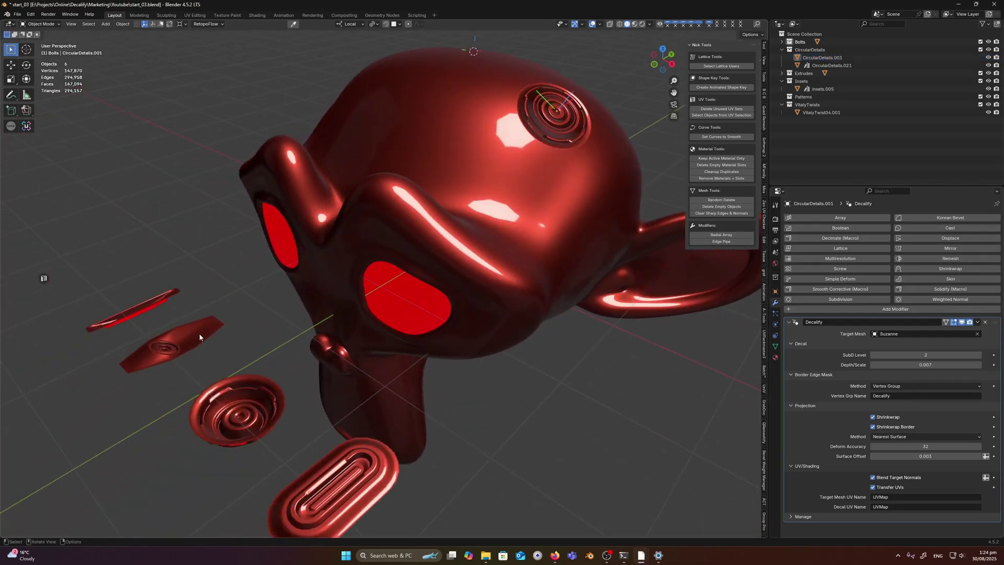
pyautogui.moveTo(210, 338); pyautogui.dragTo(366, 303, button='middle')
pyautogui.moveTo(267, 330); pyautogui.dragTo(398, 251, button='middle')
pyautogui.click(211, 382)
pyautogui.moveTo(211, 382); pyautogui.dragTo(215, 367, button='middle')
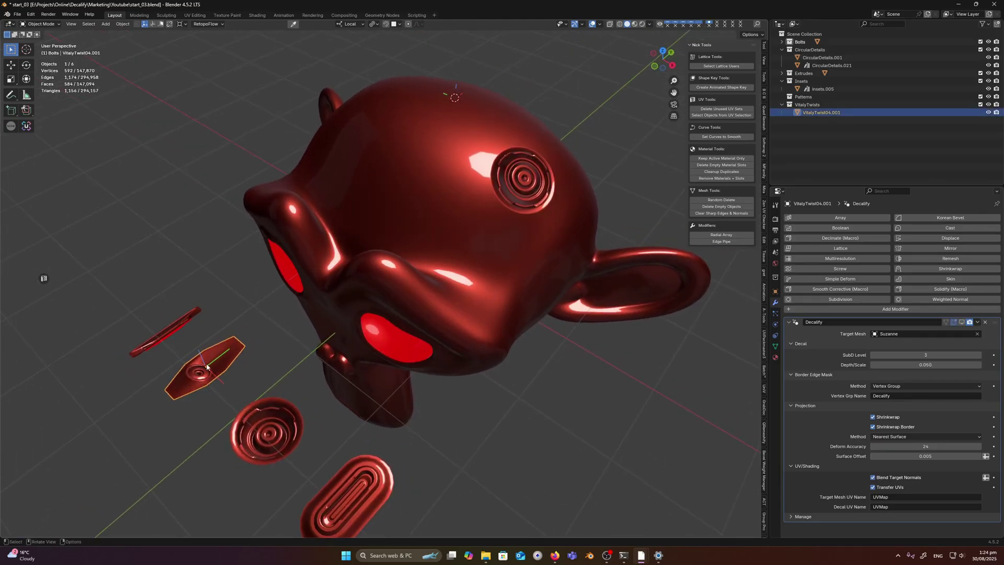
pyautogui.moveTo(211, 368); pyautogui.dragTo(428, 132)
pyautogui.moveTo(428, 131); pyautogui.dragTo(502, 211, button='middle')
# Copy the circular decal's modifiers to the twist decal and select the twist decal
pyautogui.keyDown('shift'); pyautogui.click(507, 216); pyautogui.keyUp('shift')
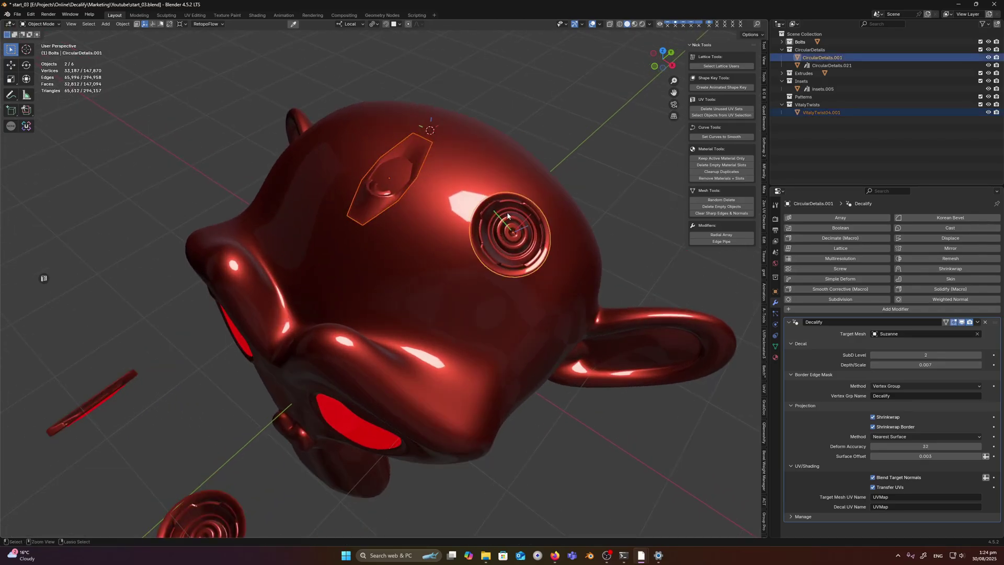
pyautogui.hotkey('ctrl', 'l')
pyautogui.click(507, 213)
pyautogui.click(413, 170)
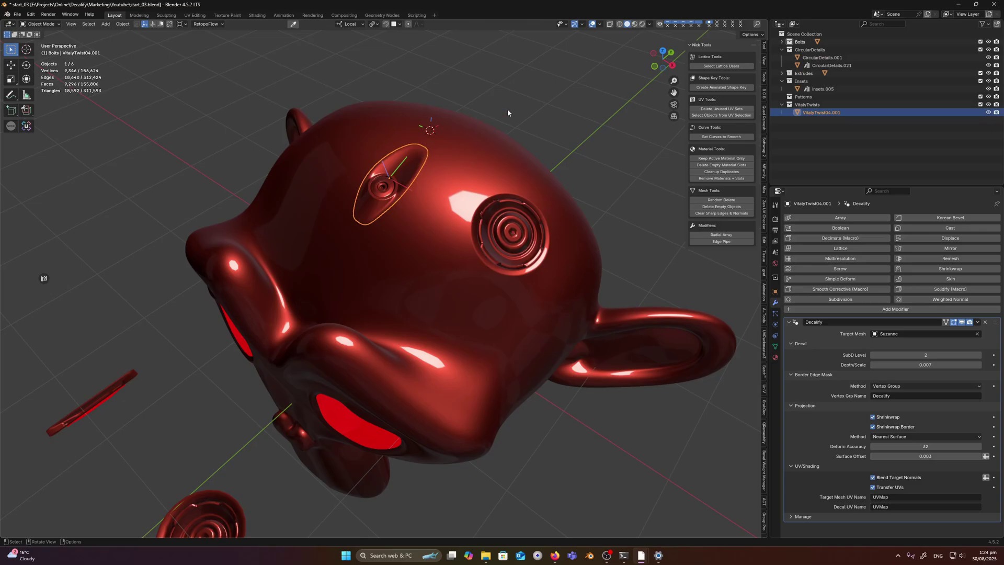
# Reposition the twist decal on the forehead and rotate it -100° about its local Z axis
pyautogui.moveTo(521, 104); pyautogui.dragTo(452, 229, button='middle')
pyautogui.press('g')
pyautogui.click(434, 224)
pyautogui.press('r')
pyautogui.press('z')
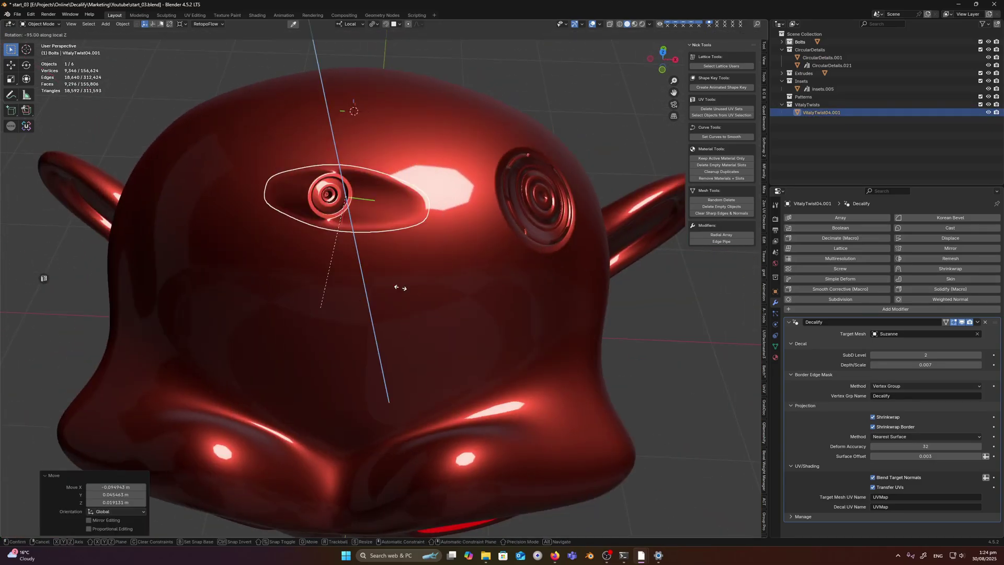
pyautogui.click(298, 299)
pyautogui.press('g')
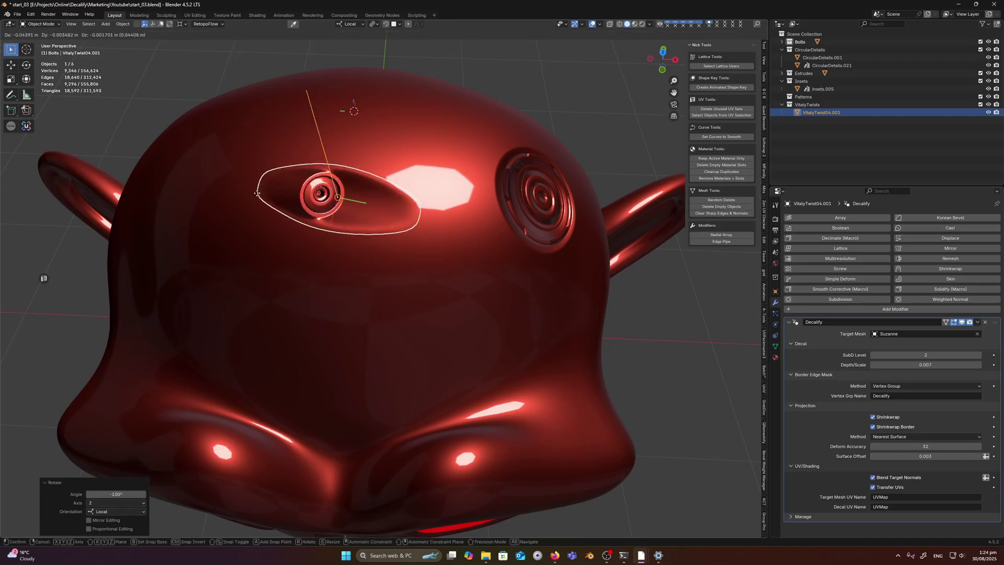
pyautogui.click(162, 286)
pyautogui.scroll(-3, 313, 254)
pyautogui.moveTo(340, 265); pyautogui.dragTo(273, 225, button='middle')
pyautogui.click(197, 281)
pyautogui.scroll(-3, 285, 225)
# Delete the spare circular detail mesh CircularDetails.021 from the scene
pyautogui.click(314, 323)
pyautogui.moveTo(356, 293); pyautogui.dragTo(345, 321, button='middle')
pyautogui.moveTo(446, 254); pyautogui.dragTo(502, 243, button='middle')
pyautogui.click(509, 241)
pyautogui.click(327, 396)
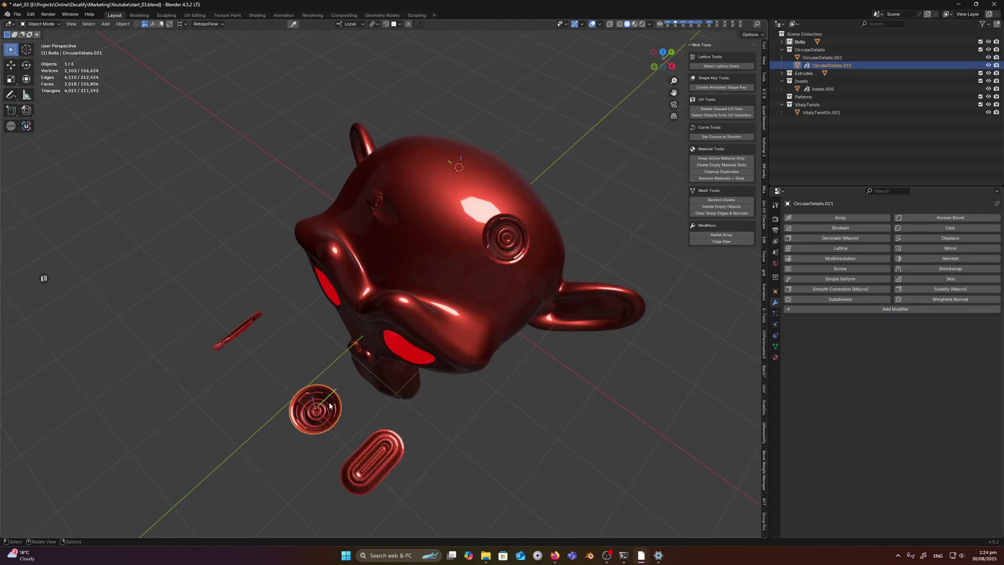
pyautogui.press('g')
pyautogui.click(437, 158)
pyautogui.keyDown('shift'); pyautogui.moveTo(437, 159); pyautogui.dragTo(420, 184, button='middle'); pyautogui.keyUp('shift')
pyautogui.press('Delete')
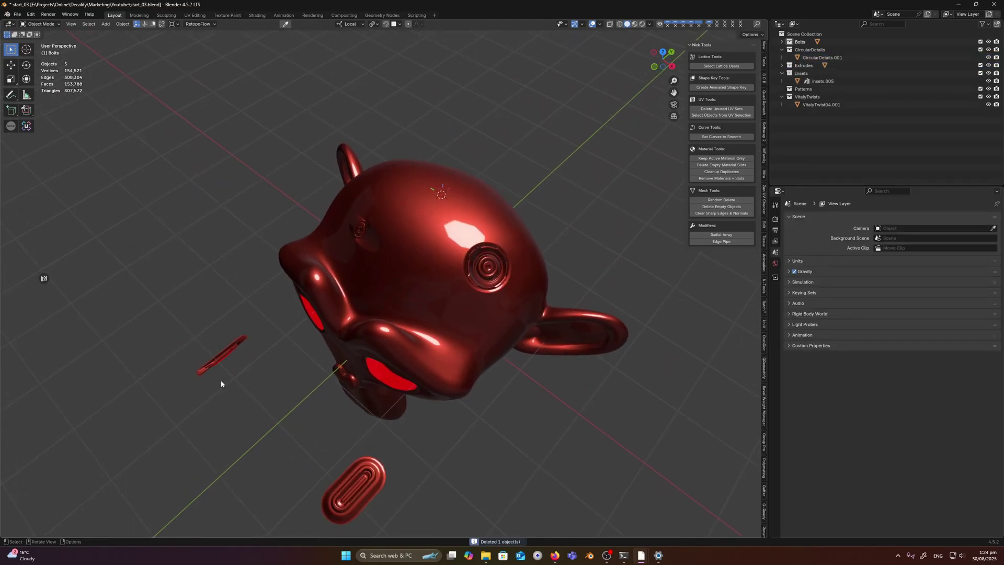
# Snap the long inset mesh to the 3D cursor on top of the head and scale it up
pyautogui.click(221, 376)
pyautogui.moveTo(220, 377); pyautogui.dragTo(394, 292, button='middle')
pyautogui.hotkey('shift', 's')
pyautogui.moveTo(471, 272); pyautogui.dragTo(553, 297, button='middle')
pyautogui.scroll(3, 502, 256)
pyautogui.press('s')
pyautogui.click(646, 244)
pyautogui.click(559, 230)
pyautogui.press('g')
pyautogui.click(501, 242)
pyautogui.moveTo(447, 206); pyautogui.dragTo(528, 253, button='middle')
pyautogui.click(505, 244)
pyautogui.scroll(1, 505, 245)
pyautogui.keyDown('shift'); pyautogui.click(505, 244); pyautogui.keyUp('shift')
pyautogui.press('s')
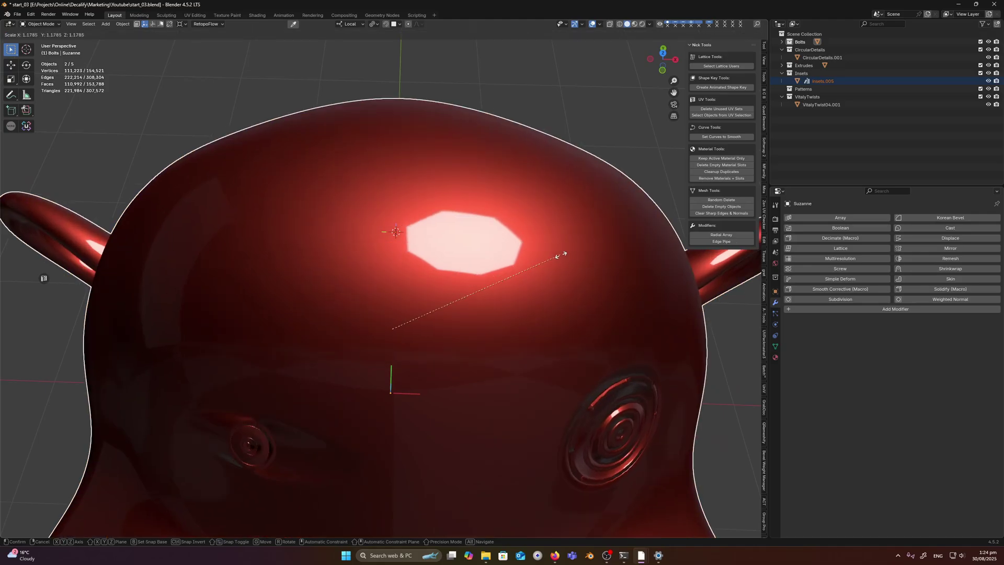
pyautogui.rightClick(533, 239)
# Scale the inset by about 1.32 and rotate it in top view to run front to back along the head's centre line
pyautogui.click(533, 242)
pyautogui.press('s')
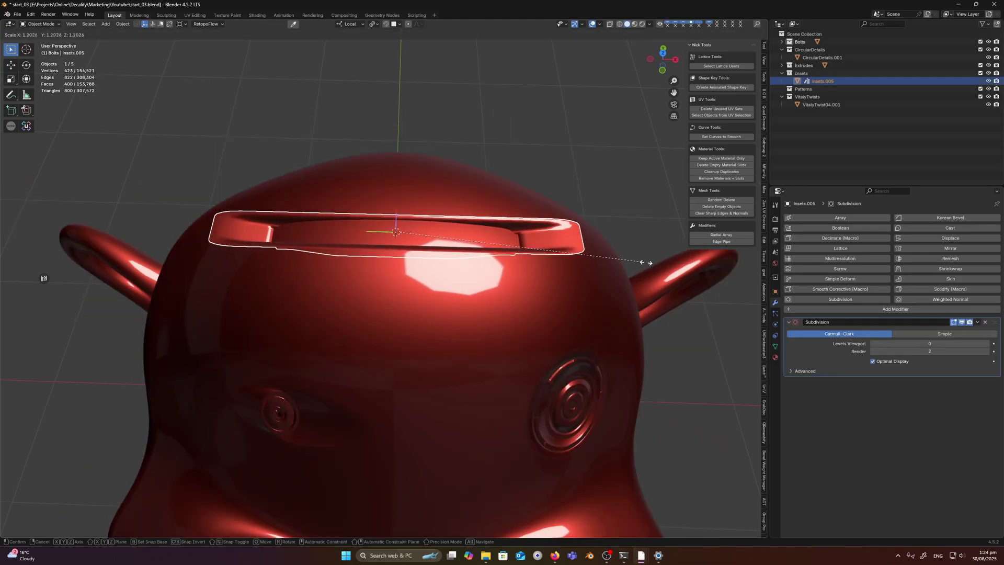
pyautogui.click(645, 268)
pyautogui.press('KP_7')
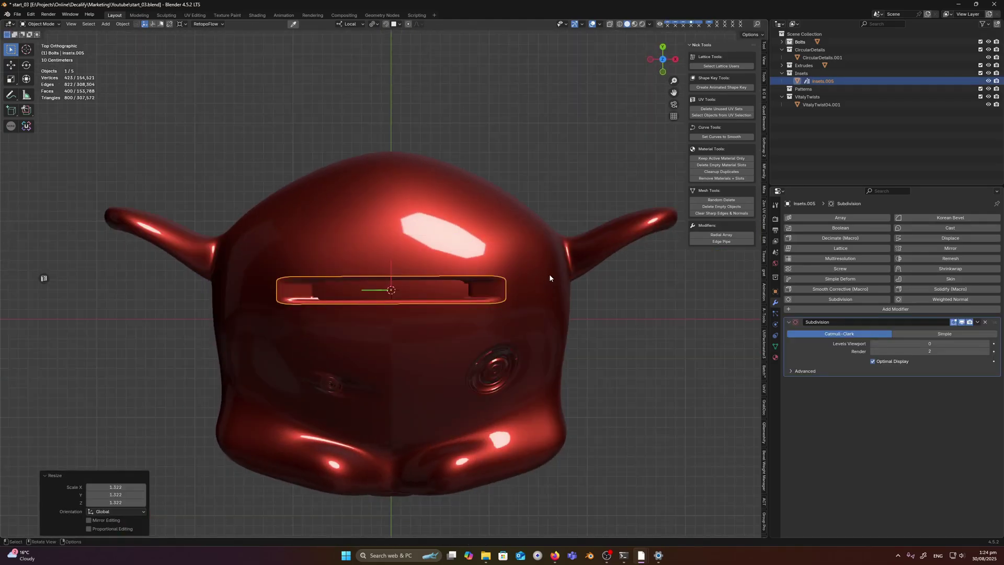
pyautogui.press('r')
pyautogui.click(395, 421)
# Move the twist decal further away from the inset on the side of the forehead
pyautogui.click(366, 398)
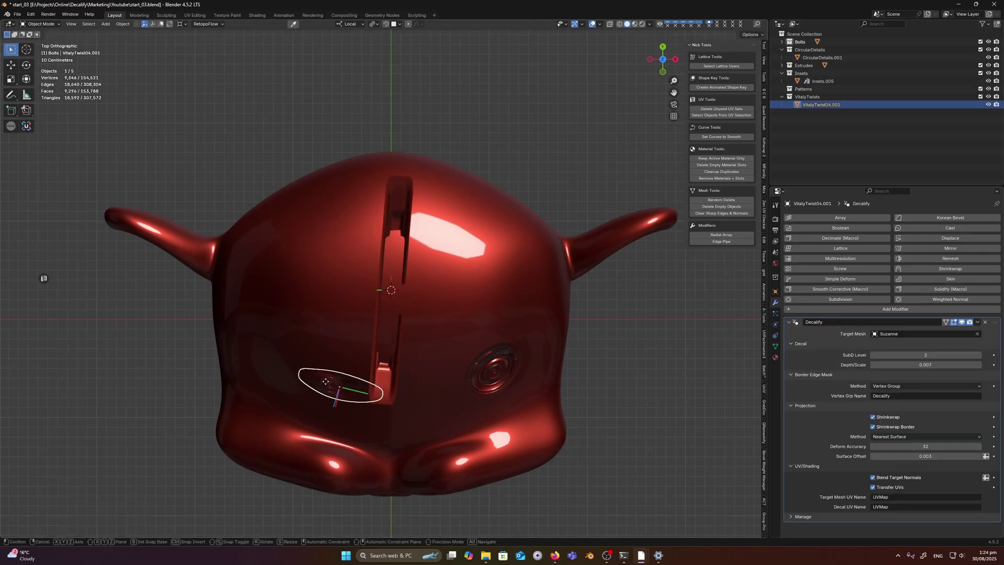
pyautogui.press('g')
pyautogui.click(331, 334)
pyautogui.moveTo(331, 333); pyautogui.dragTo(414, 257, button='middle')
# Select the long inset mesh and slide it along its local Y axis
pyautogui.click(470, 255)
pyautogui.press('g')
pyautogui.press('y')
pyautogui.click(480, 252)
# Copy the circular decal's modifiers onto the long inset mesh on top of the head
pyautogui.moveTo(480, 252); pyautogui.dragTo(445, 274, button='middle')
pyautogui.keyDown('shift'); pyautogui.click(469, 303); pyautogui.keyUp('shift')
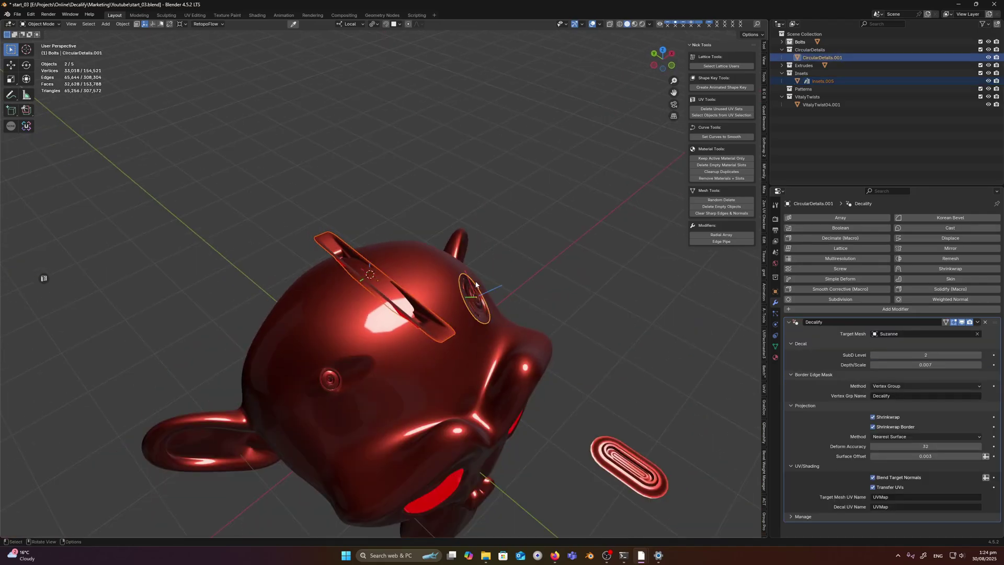
pyautogui.hotkey('ctrl', 'l')
pyautogui.click(477, 285)
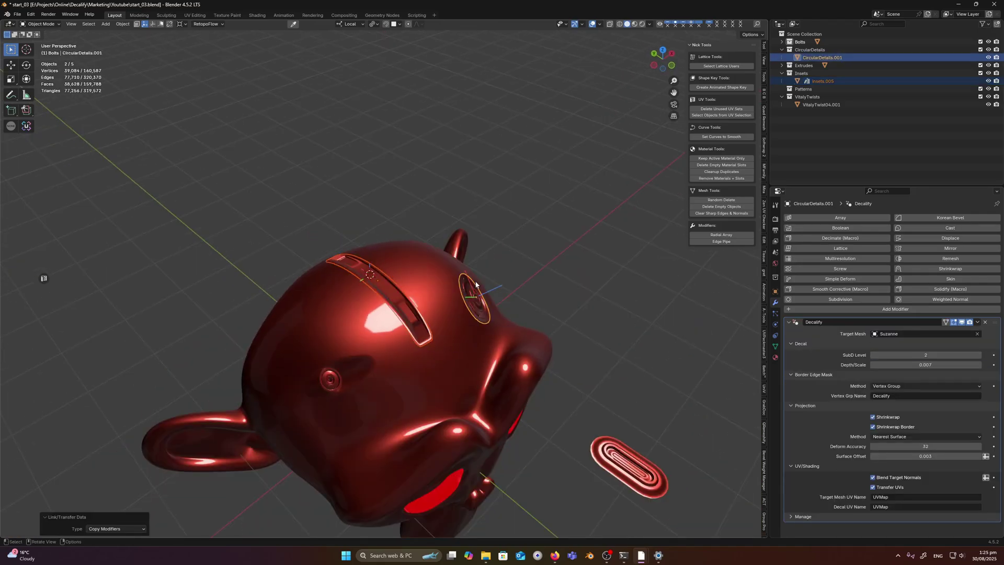
# Set the projection method of the long inset's Decalify modifier to Raycast
pyautogui.click(402, 300)
pyautogui.scroll(2, 403, 301)
pyautogui.click(439, 180)
pyautogui.moveTo(439, 180); pyautogui.dragTo(419, 205, button='middle')
pyautogui.scroll(1, 391, 293)
pyautogui.click(390, 293)
pyautogui.moveTo(390, 293); pyautogui.dragTo(485, 274, button='middle')
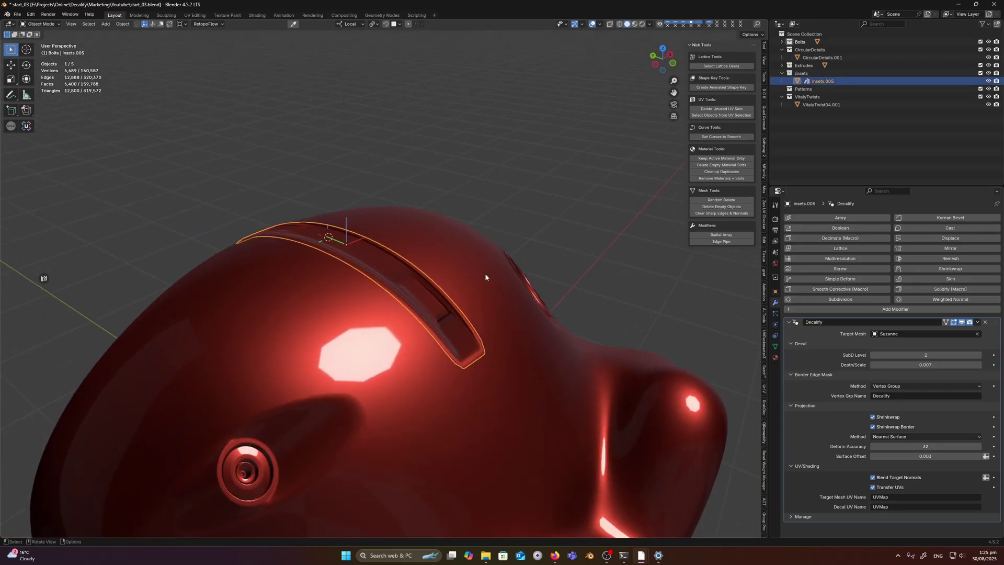
pyautogui.click(589, 279)
pyautogui.moveTo(594, 282); pyautogui.dragTo(653, 324, button='middle')
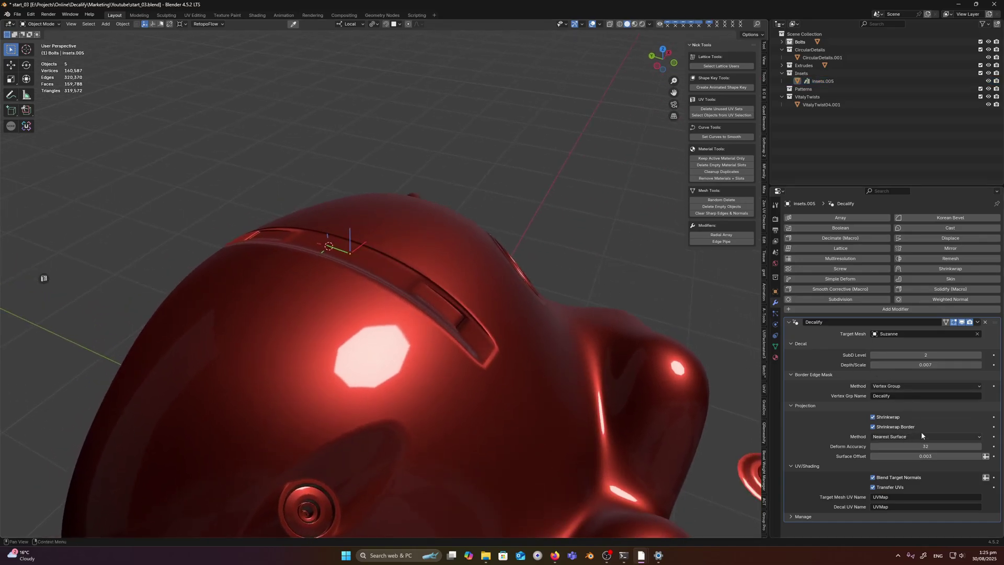
pyautogui.click(892, 437)
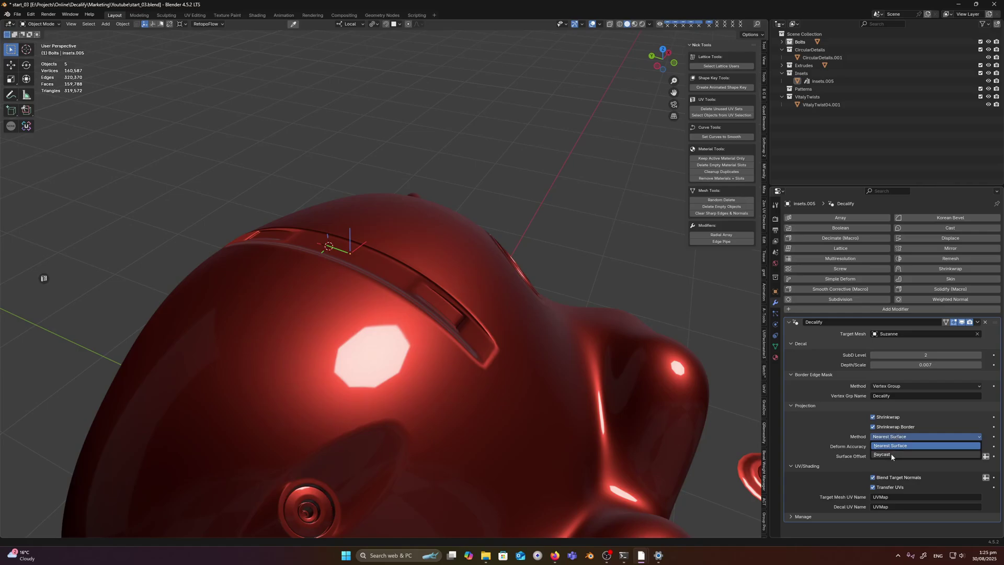
pyautogui.click(892, 455)
pyautogui.moveTo(449, 302); pyautogui.dragTo(430, 312, button='middle')
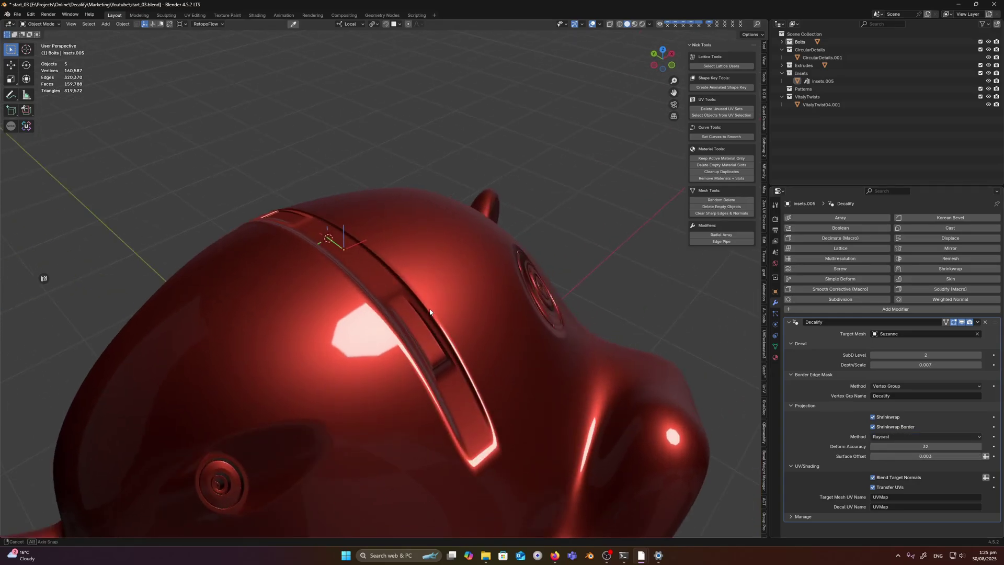
# Raise the inset's Decalify SubD level to 3 and inspect its mesh density with the wireframe overlay
pyautogui.click(980, 356)
pyautogui.moveTo(500, 315); pyautogui.dragTo(276, 253, button='middle')
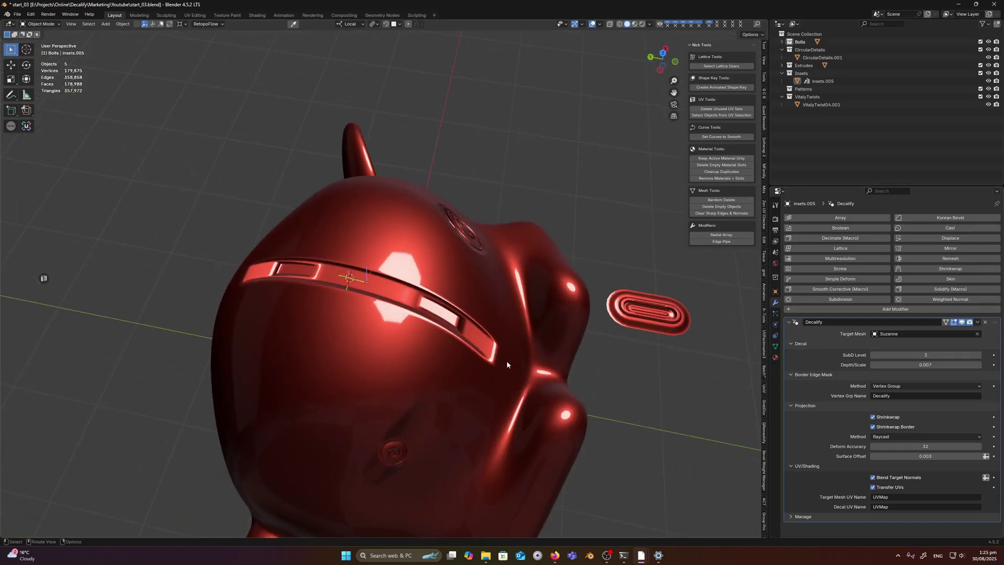
pyautogui.hotkey('shift', 'z')
pyautogui.scroll(3, 502, 340)
pyautogui.moveTo(497, 331); pyautogui.dragTo(504, 329, button='middle')
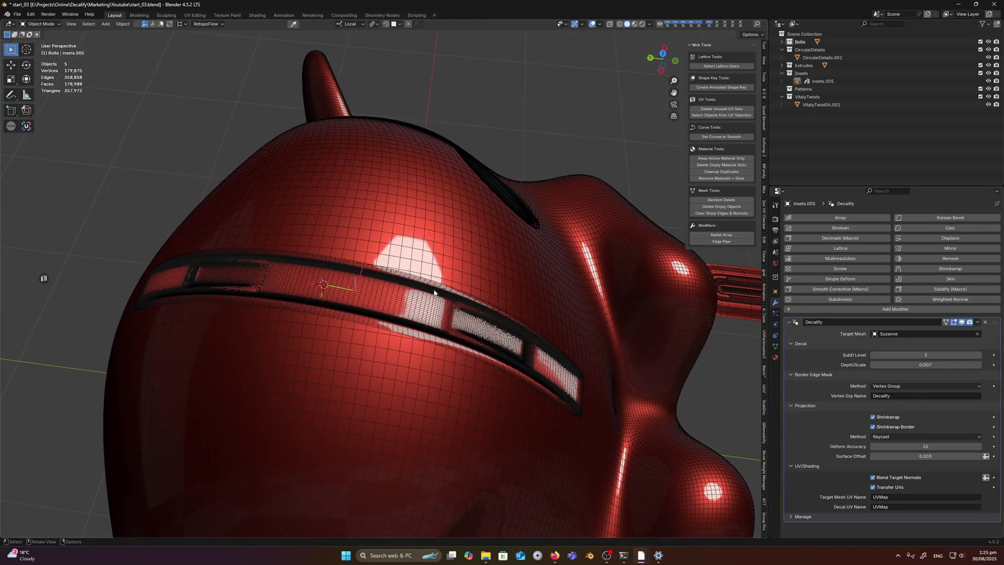
pyautogui.moveTo(396, 323); pyautogui.dragTo(452, 320, button='middle')
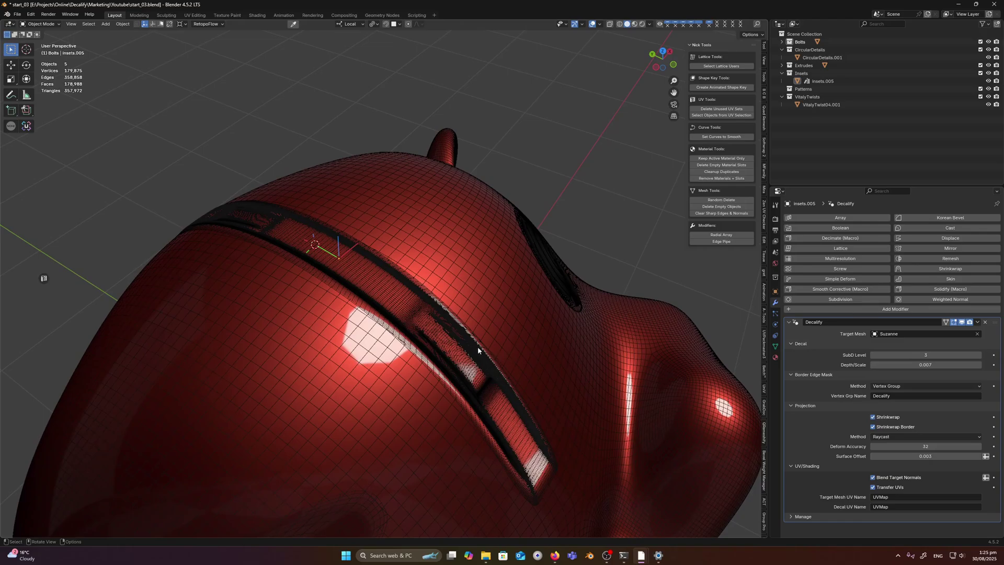
pyautogui.moveTo(480, 350); pyautogui.dragTo(395, 289, button='middle')
pyautogui.scroll(2, 403, 303)
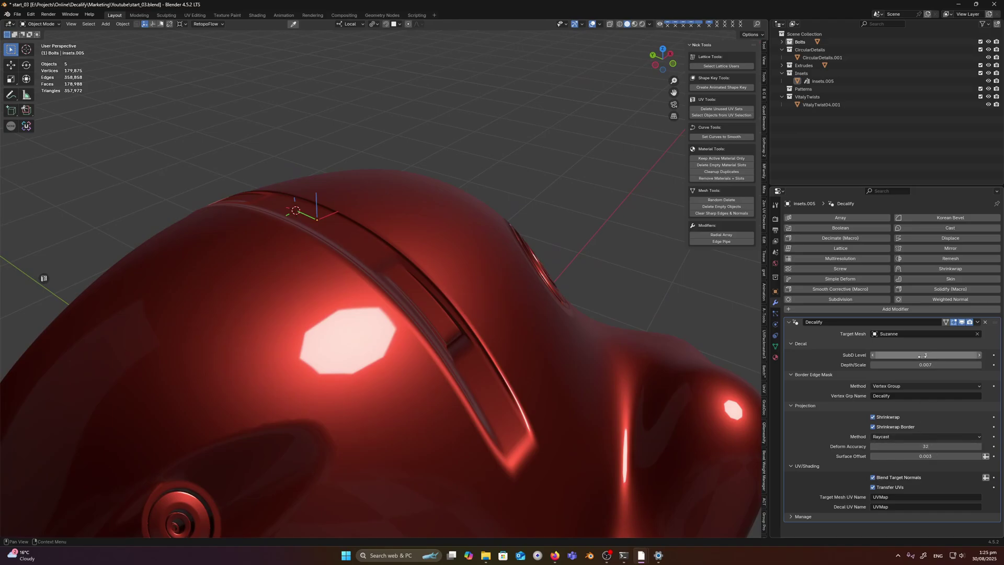
# Select the long inset and turn off its Decalify modifier's viewport display
pyautogui.click(387, 264)
pyautogui.moveTo(387, 264); pyautogui.dragTo(489, 276, button='middle')
pyautogui.click(962, 322)
pyautogui.keyDown('shift'); pyautogui.moveTo(413, 250); pyautogui.dragTo(448, 257, button='middle'); pyautogui.keyUp('shift')
pyautogui.scroll(2, 408, 229)
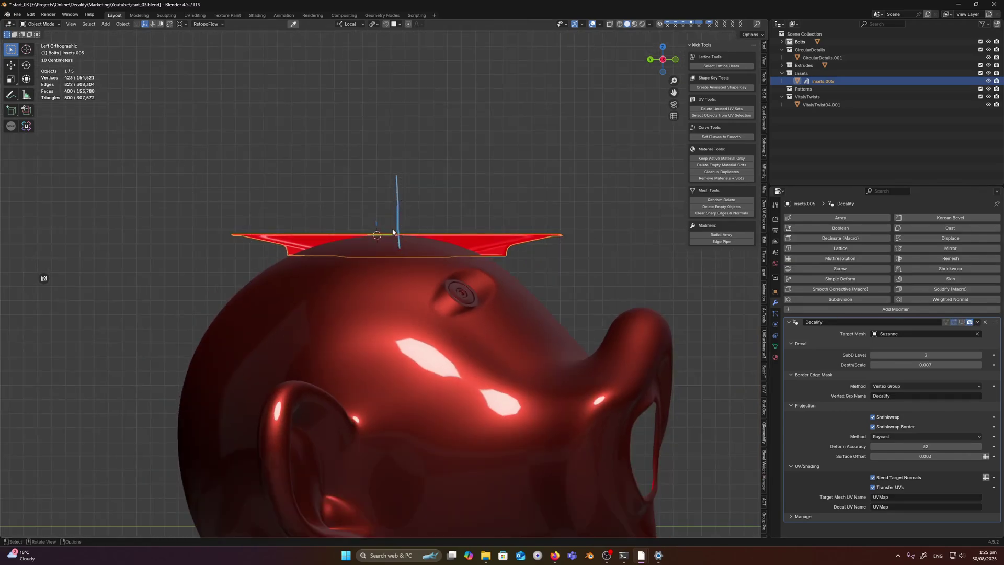
# Draw annotation arrows from the flat inset to the head, some running downward and others angled toward the nearest surface
pyautogui.moveTo(392, 229); pyautogui.dragTo(408, 233)
pyautogui.moveTo(570, 289); pyautogui.dragTo(572, 343)
pyautogui.moveTo(236, 297)
pyautogui.mouseDown()
pyautogui.moveTo(234, 318)
pyautogui.moveTo(247, 299)
pyautogui.mouseUp()
pyautogui.moveTo(550, 324); pyautogui.dragTo(570, 344)
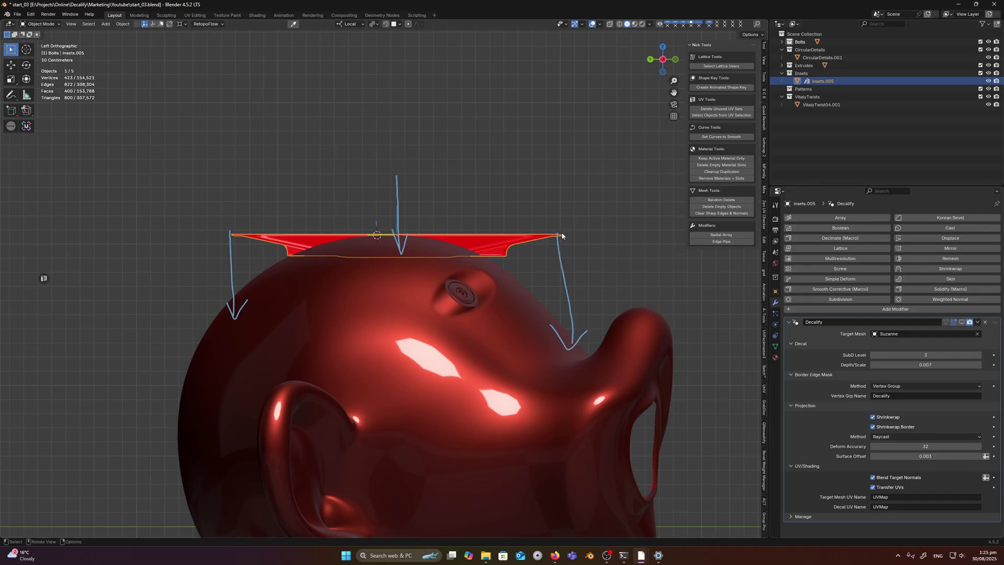
pyautogui.press('d')
pyautogui.moveTo(557, 255); pyautogui.dragTo(538, 306)
pyautogui.press('d')
pyautogui.moveTo(504, 232); pyautogui.dragTo(486, 256)
pyautogui.press('d')
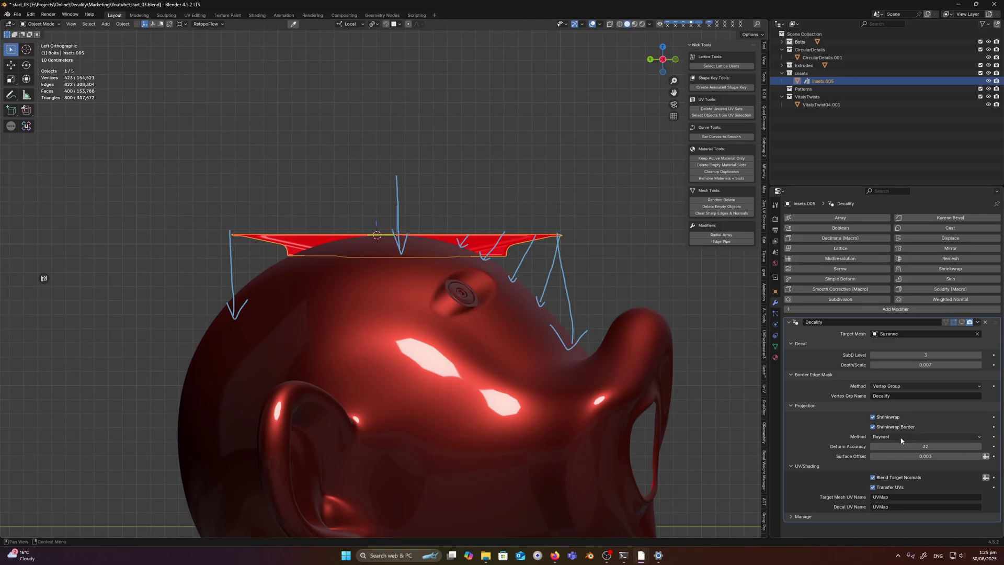
# Erase the annotation arrows and turn the inset's Decalify viewport display back on
pyautogui.moveTo(535, 241); pyautogui.dragTo(720, 406, button='middle')
pyautogui.moveTo(720, 406)
pyautogui.mouseDown(button='right')
pyautogui.moveTo(573, 213)
pyautogui.moveTo(269, 206)
pyautogui.moveTo(190, 287)
pyautogui.moveTo(233, 313)
pyautogui.mouseUp(button='right')
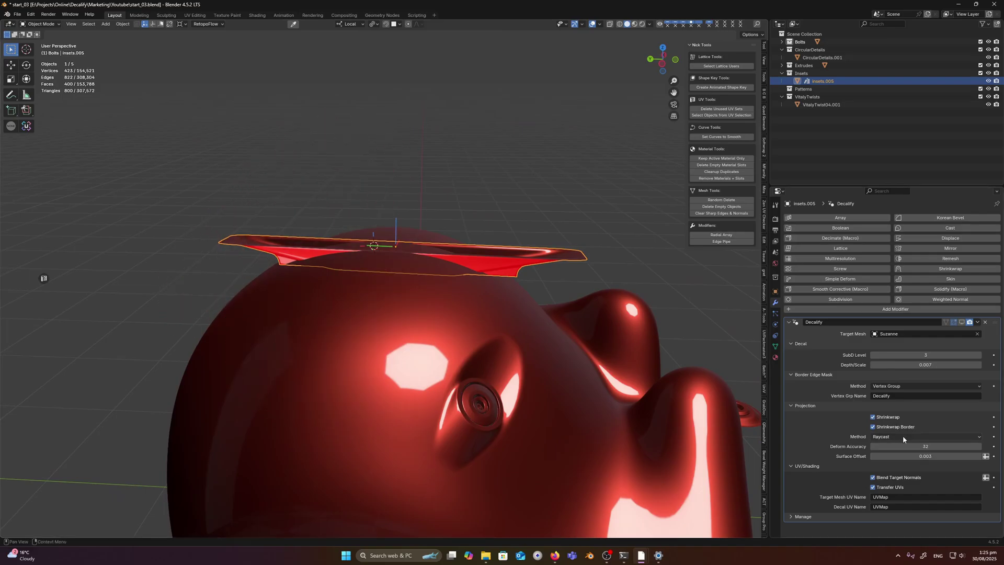
pyautogui.click(903, 437)
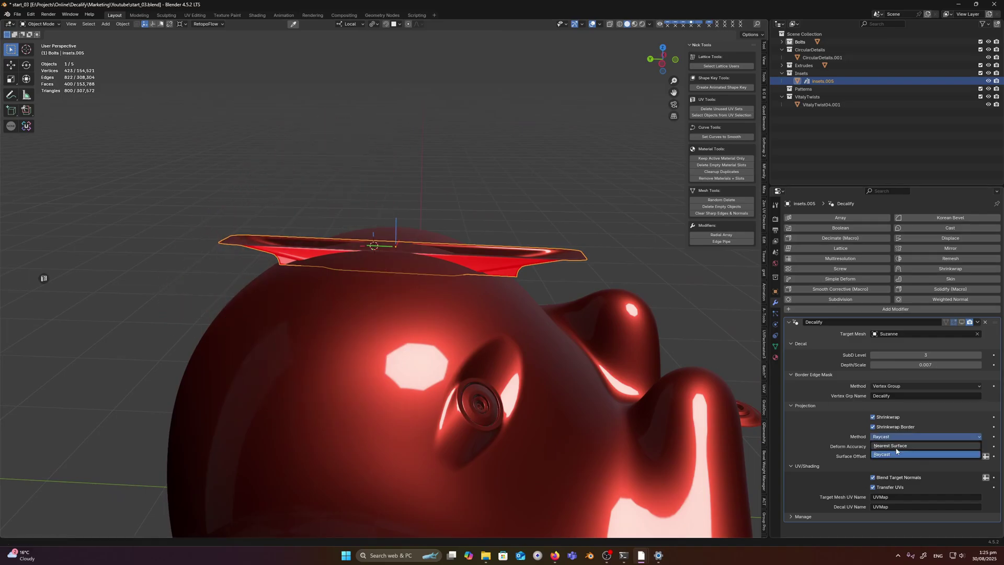
pyautogui.click(961, 322)
# Switch the long inset's Decalify projection method back to Nearest Surface and deselect the inset
pyautogui.moveTo(546, 320); pyautogui.dragTo(487, 361, button='middle')
pyautogui.scroll(2, 484, 270)
pyautogui.click(484, 270)
pyautogui.moveTo(484, 270)
pyautogui.mouseDown(button='middle')
pyautogui.moveTo(465, 245)
pyautogui.moveTo(455, 287)
pyautogui.moveTo(472, 284)
pyautogui.mouseUp(button='middle')
pyautogui.scroll(-3, 466, 246)
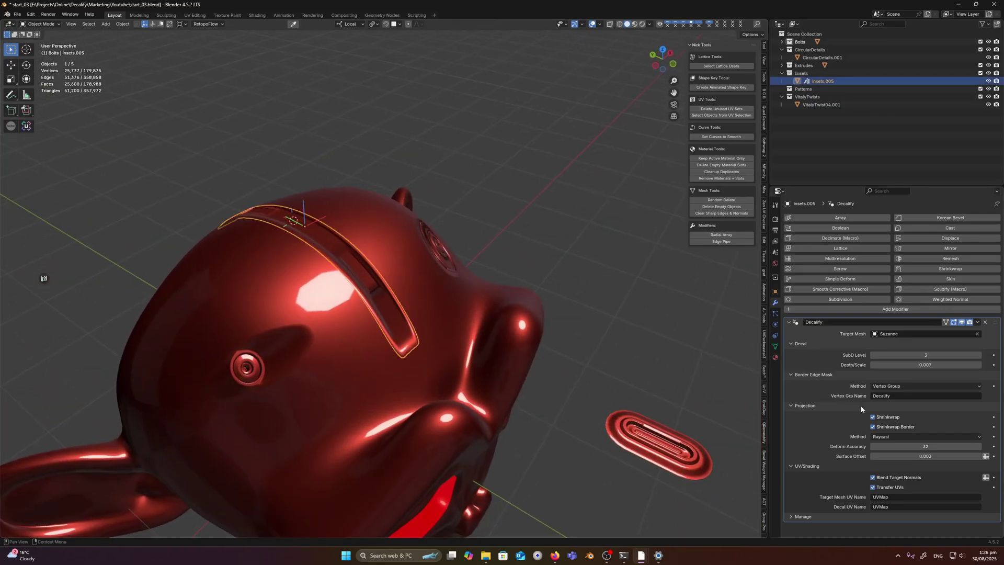
pyautogui.click(887, 437)
pyautogui.click(499, 218)
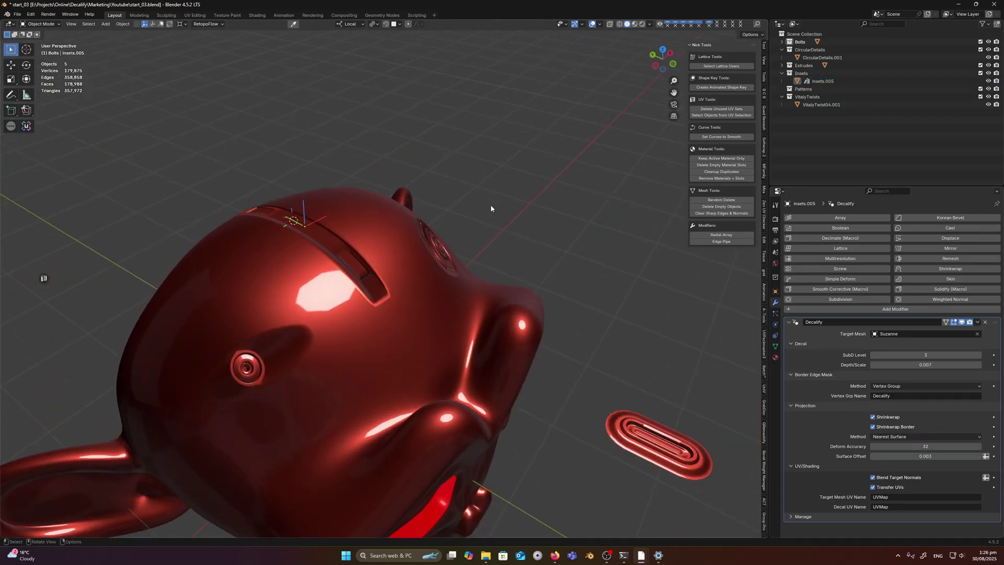
# Move the separate oval extrude mesh onto the side of the head's crown, between the circular decal and the ear
pyautogui.moveTo(510, 261); pyautogui.dragTo(366, 435, button='middle')
pyautogui.click(390, 440)
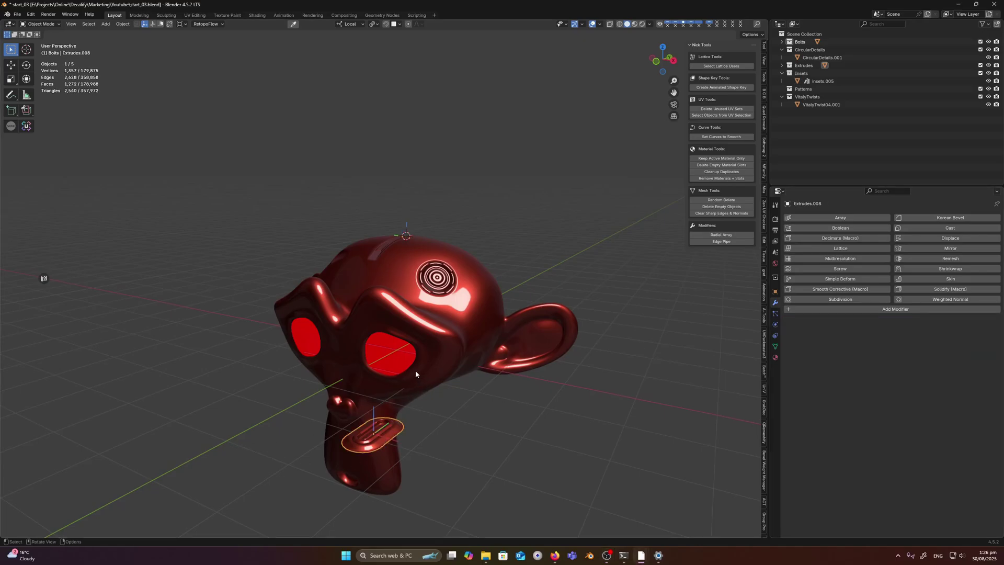
pyautogui.moveTo(408, 359)
pyautogui.mouseDown(button='middle')
pyautogui.moveTo(390, 343)
pyautogui.moveTo(341, 363)
pyautogui.moveTo(401, 346)
pyautogui.mouseUp(button='middle')
pyautogui.scroll(1, 401, 345)
pyautogui.press('g')
pyautogui.click(440, 309)
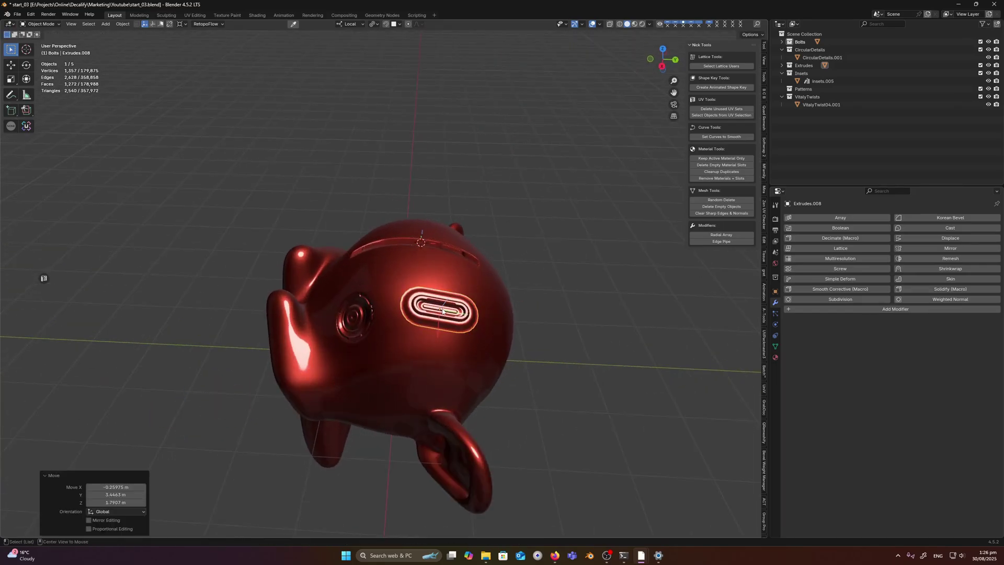
# Copy the circular decal's modifiers onto the oval extrude mesh
pyautogui.keyDown('alt'); pyautogui.middleClick(435, 312); pyautogui.keyUp('alt')
pyautogui.scroll(3, 375, 273)
pyautogui.moveTo(375, 273); pyautogui.dragTo(243, 295, button='middle')
pyautogui.keyDown('shift'); pyautogui.click(254, 306); pyautogui.keyUp('shift')
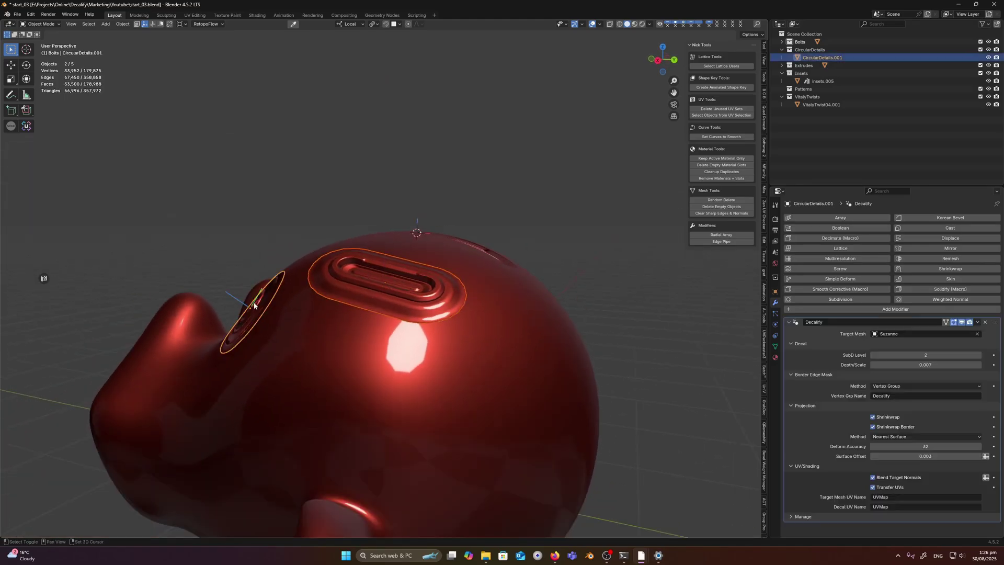
pyautogui.hotkey('ctrl', 'l')
pyautogui.click(347, 286)
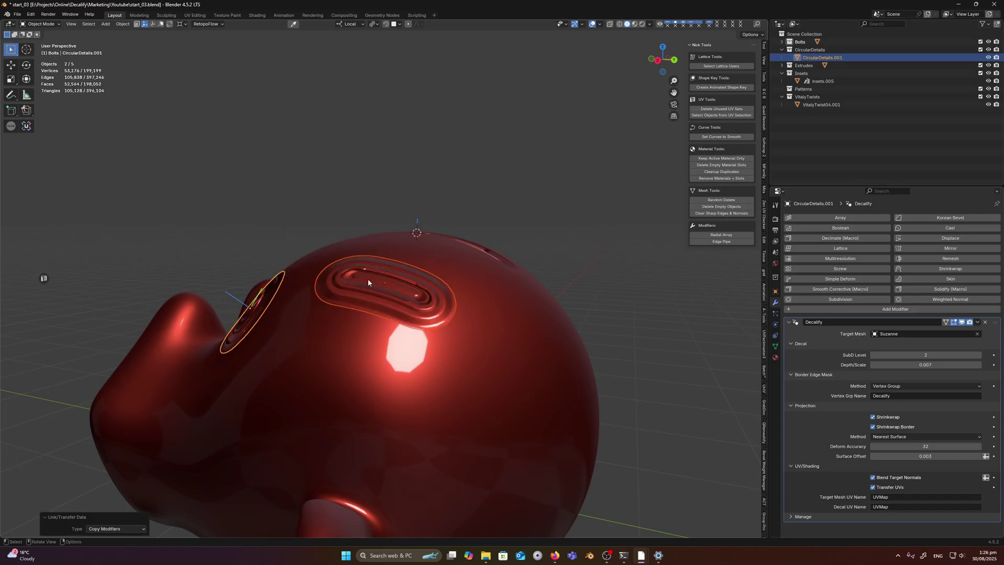
# Vary the Depth/Scale of the oval decal's Decalify modifier to test its relief on the head
pyautogui.click(379, 284)
pyautogui.scroll(1, 379, 283)
pyautogui.keyDown('shift'); pyautogui.moveTo(419, 292); pyautogui.dragTo(454, 318, button='middle'); pyautogui.keyUp('shift')
pyautogui.scroll(2, 399, 286)
pyautogui.scroll(2, 454, 317)
pyautogui.scroll(2, 454, 317)
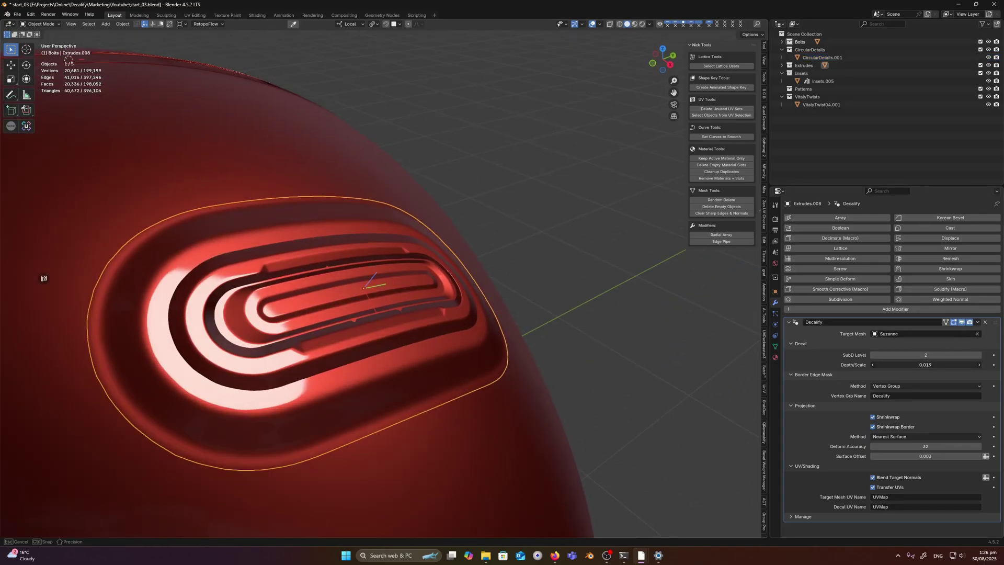
pyautogui.click(566, 253)
pyautogui.scroll(-2, 566, 253)
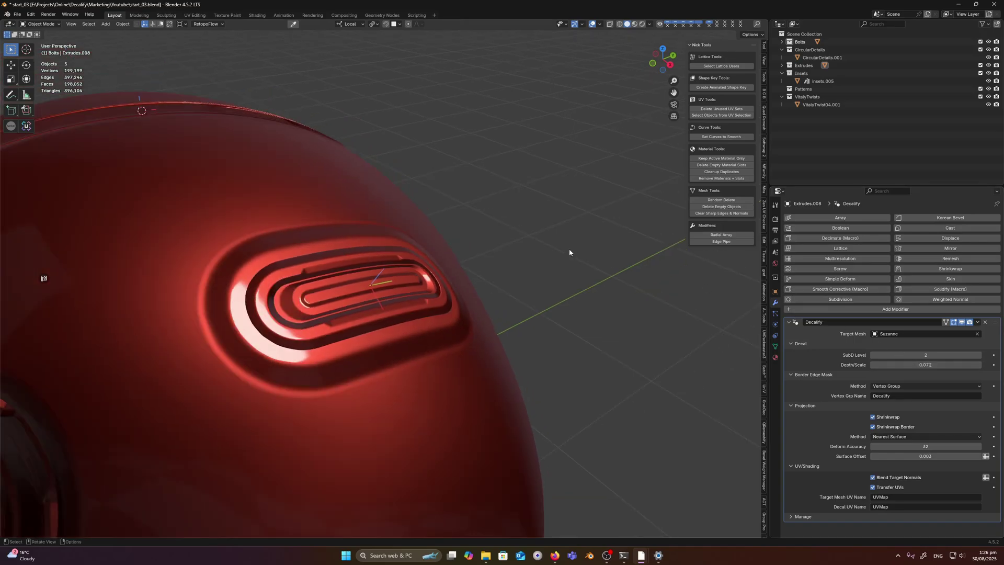
pyautogui.moveTo(565, 253); pyautogui.dragTo(406, 292, button='middle')
# Set the Depth/Scale of the oval decal's Decalify modifier to 1
pyautogui.click(414, 283)
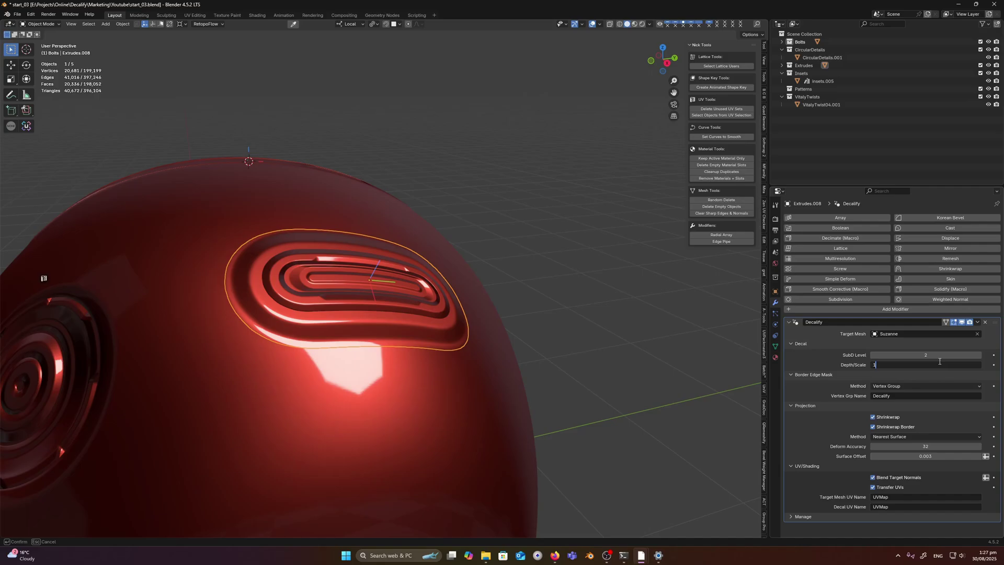
pyautogui.press('Return')
pyautogui.click(522, 221)
pyautogui.moveTo(522, 221); pyautogui.dragTo(375, 279, button='middle')
# Move the oval decal across the head by about -0.27 m in X, 0.04 m in Y and 0.11 m in Z
pyautogui.click(376, 264)
pyautogui.moveTo(291, 215); pyautogui.dragTo(368, 282, button='middle')
pyautogui.press('g')
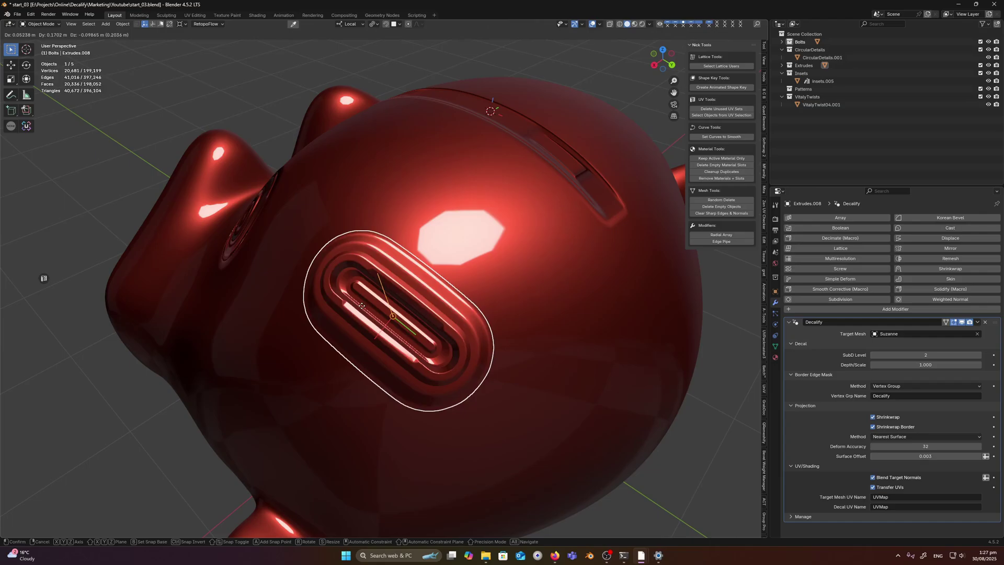
pyautogui.click(417, 251)
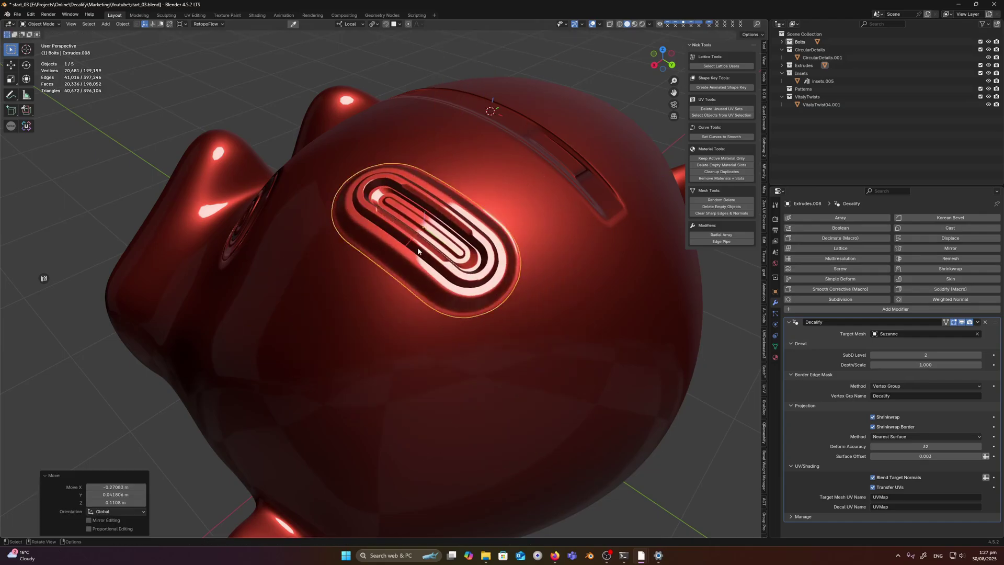
pyautogui.moveTo(418, 251); pyautogui.dragTo(497, 225, button='middle')
pyautogui.scroll(2, 496, 225)
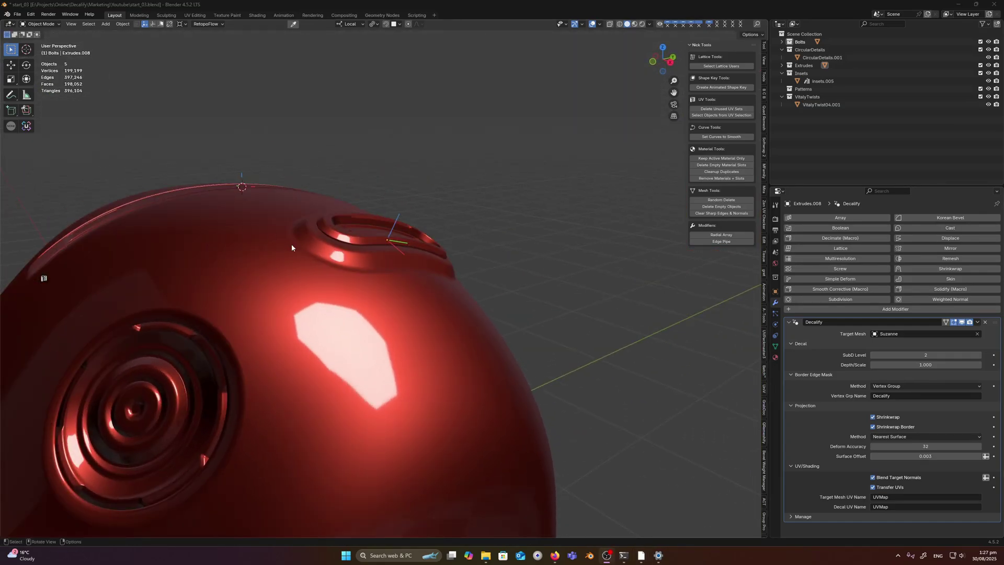
pyautogui.moveTo(306, 206); pyautogui.dragTo(342, 252, button='middle')
pyautogui.click(406, 323)
pyautogui.moveTo(405, 323); pyautogui.dragTo(370, 272, button='middle')
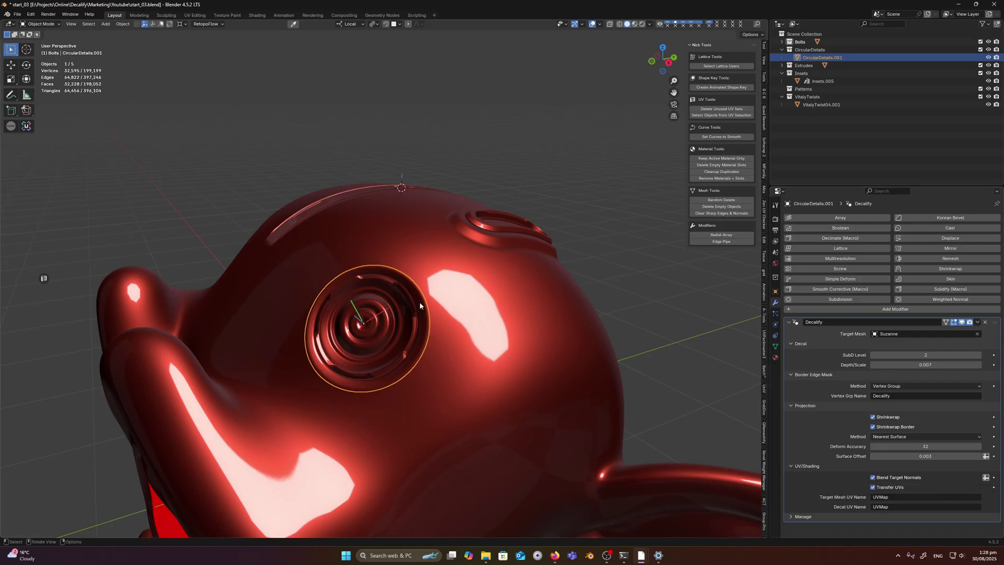
# Add a cube and move it along the X axis to stand beside the Suzanne head
pyautogui.moveTo(371, 309); pyautogui.dragTo(422, 268, button='middle')
pyautogui.hotkey('shift', 'a')
pyautogui.moveTo(423, 268)
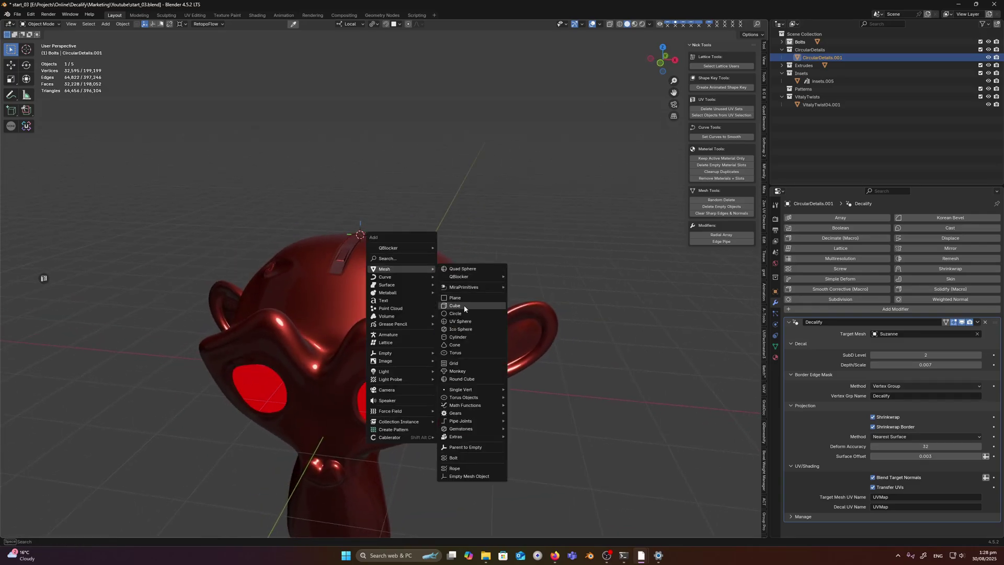
pyautogui.click(463, 306)
pyautogui.scroll(-3, 421, 277)
pyautogui.press('g')
pyautogui.press('x')
pyautogui.click(580, 297)
# Make a linked duplicate of the long inset and set its Decalify target mesh to Cube
pyautogui.scroll(2, 441, 296)
pyautogui.keyDown('shift'); pyautogui.moveTo(540, 297); pyautogui.dragTo(402, 287, button='middle'); pyautogui.keyUp('shift')
pyautogui.click(181, 241)
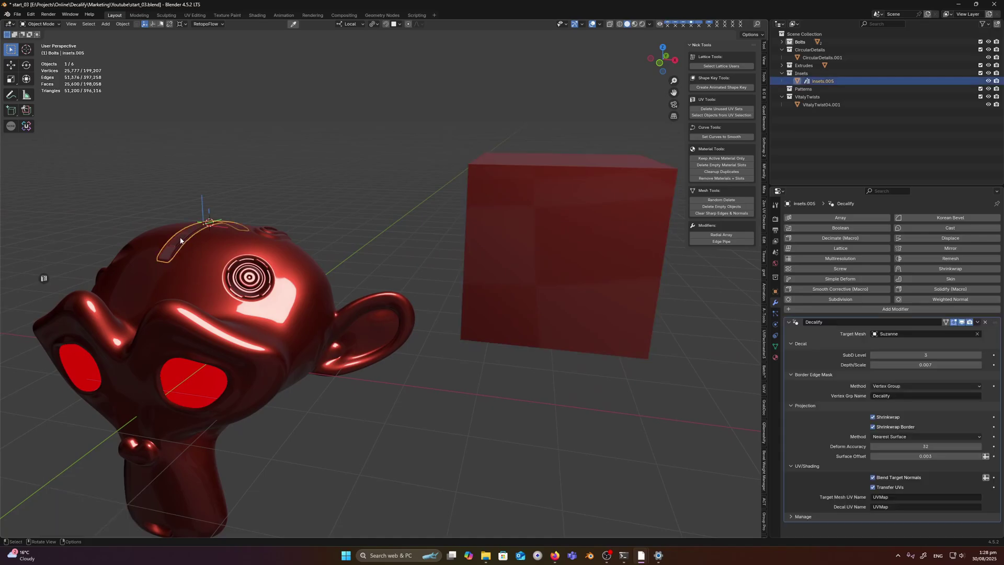
pyautogui.hotkey('alt', 'd')
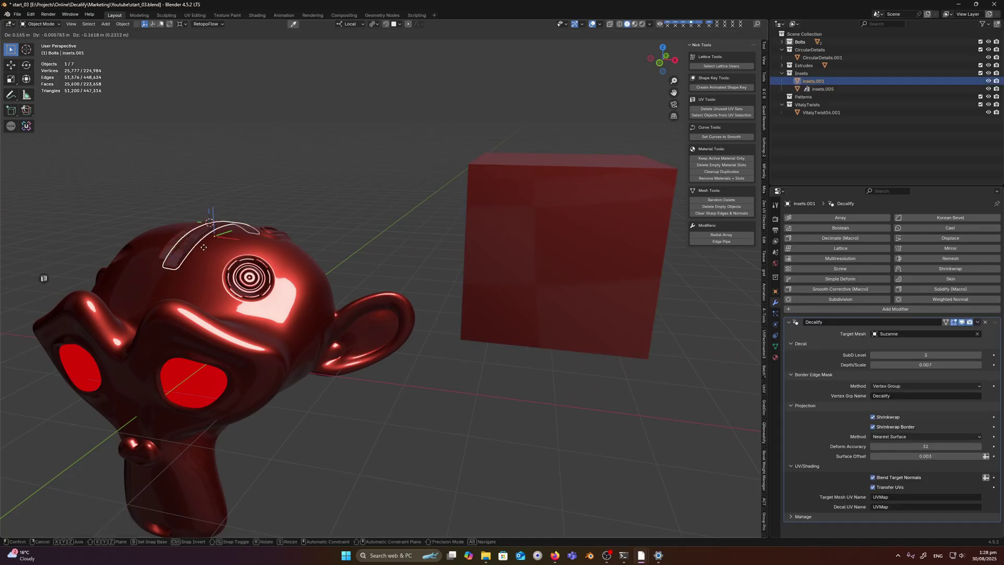
pyautogui.click(204, 251)
pyautogui.click(977, 334)
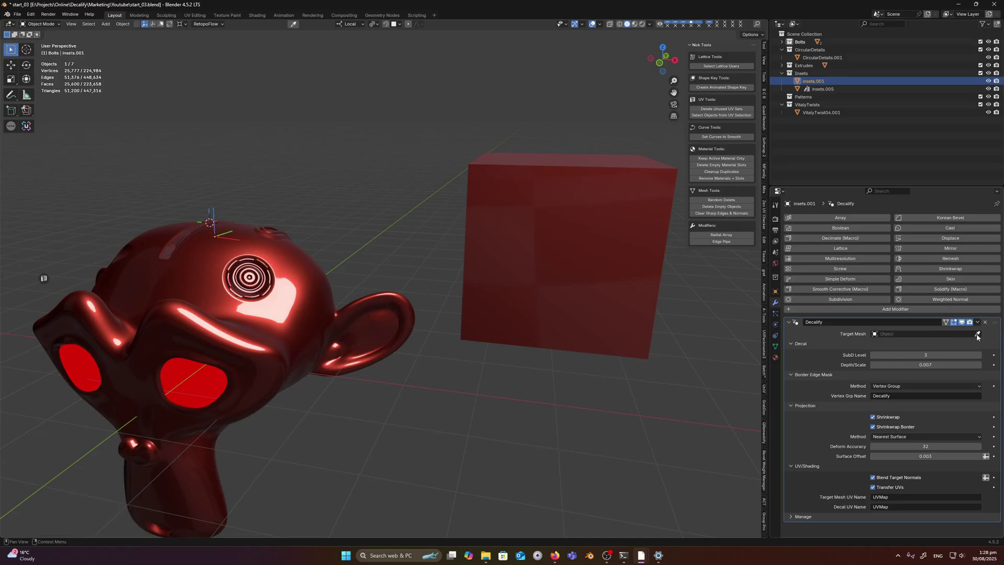
pyautogui.scroll(-3, 472, 265)
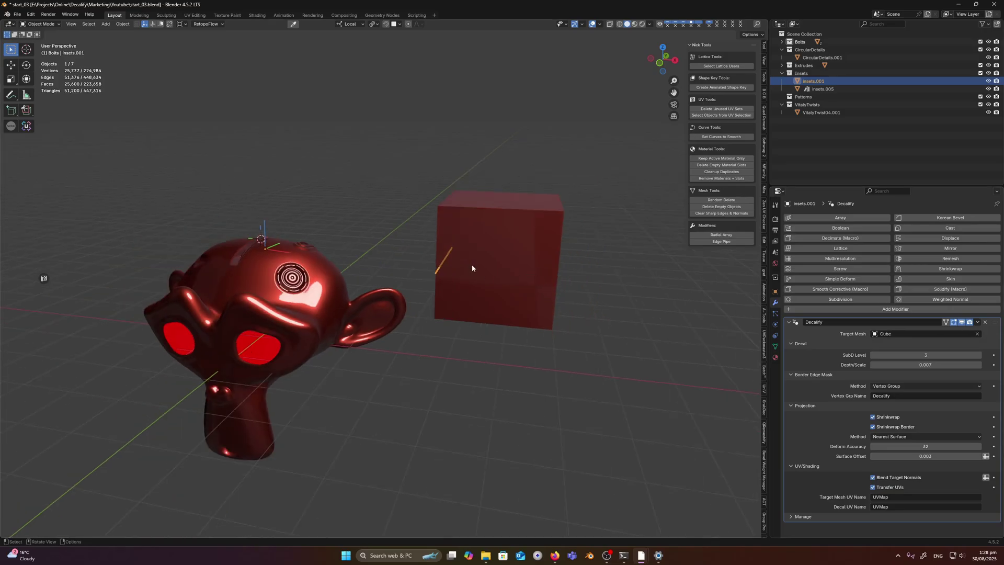
# Move the duplicated inset onto the cube's front face and clear its rotation
pyautogui.press('g')
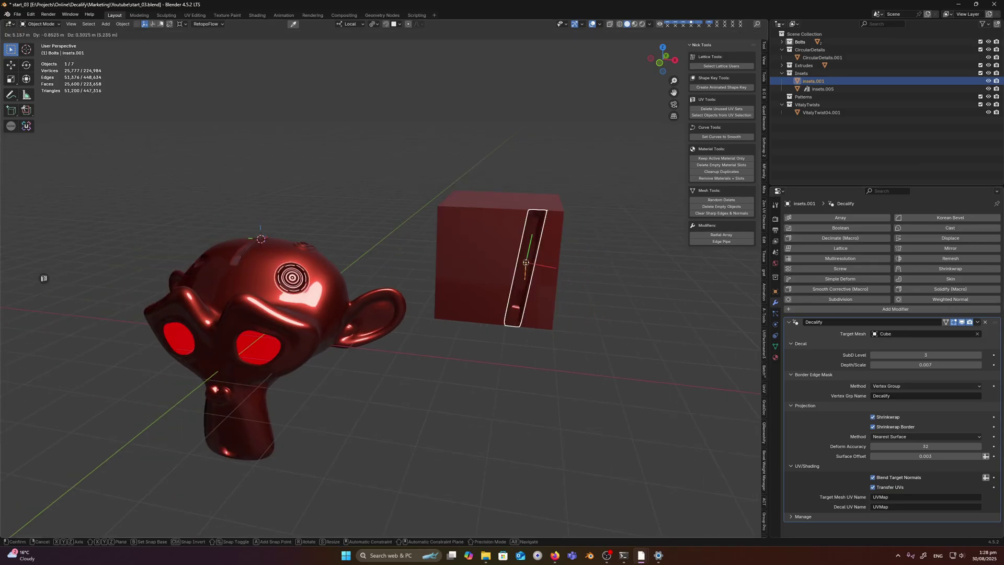
pyautogui.click(526, 264)
pyautogui.hotkey('alt', 'r')
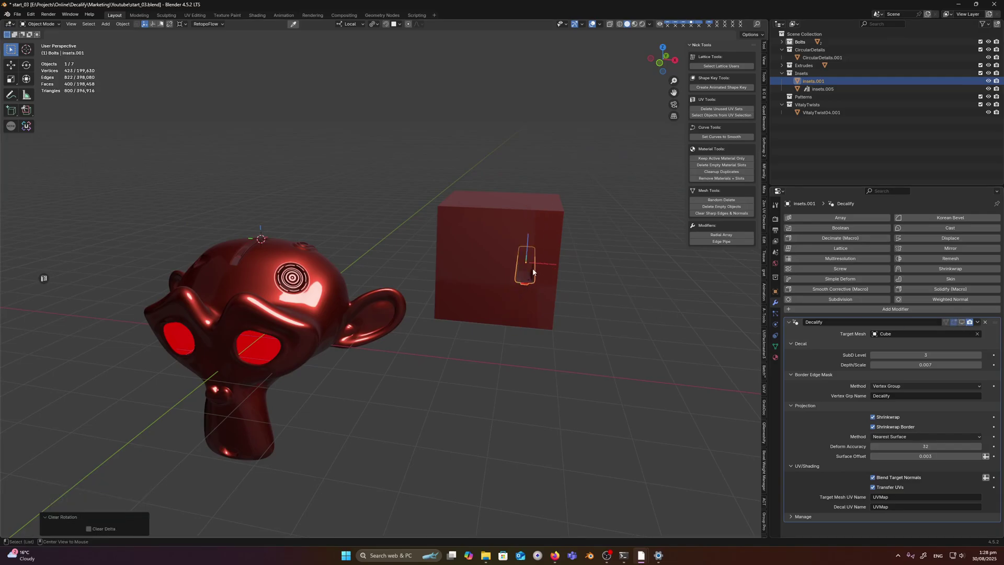
# Scale the duplicated inset down to fit the cube's front face and place it near the face's upper-left corner in front view
pyautogui.press('KP_1')
pyautogui.press('g')
pyautogui.keyDown('ctrl'); pyautogui.click(473, 246); pyautogui.keyUp('ctrl')
pyautogui.press('s')
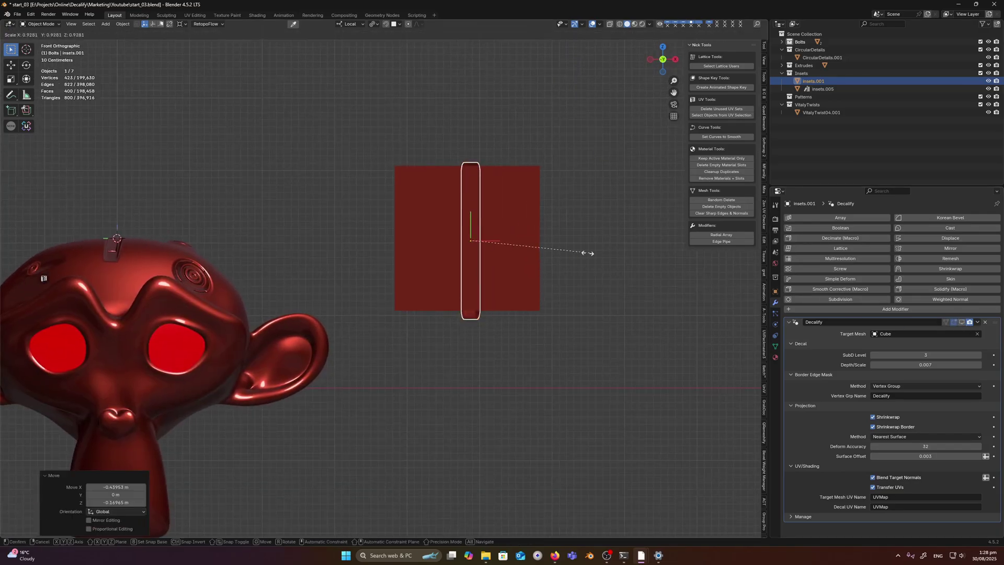
pyautogui.click(544, 253)
pyautogui.press('g')
pyautogui.click(483, 234)
pyautogui.press('s')
pyautogui.click(550, 236)
pyautogui.press('g')
pyautogui.click(543, 233)
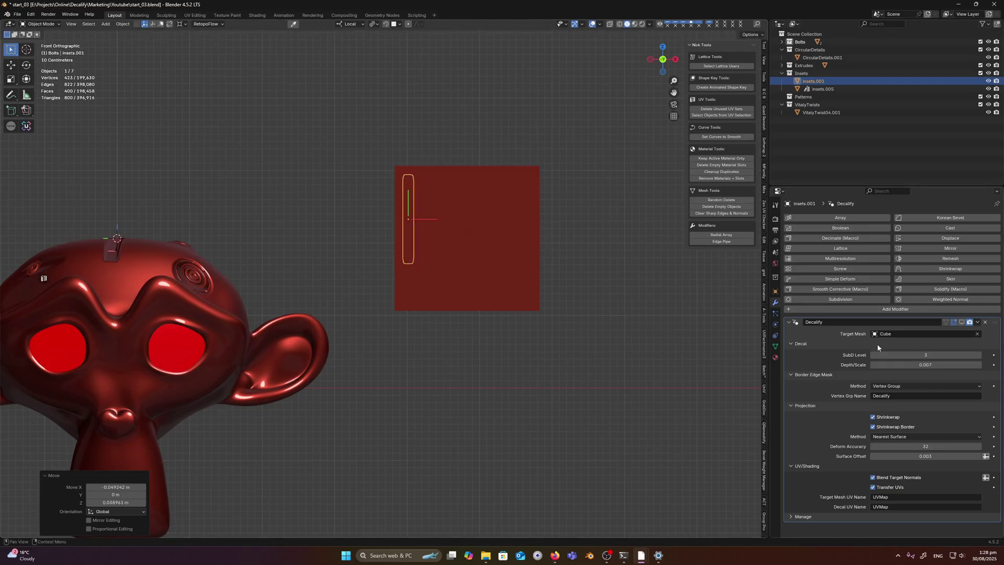
# Turn the inset's Decalify modifier back on in the viewport and look closely at the result on the cube
pyautogui.click(961, 322)
pyautogui.scroll(3, 412, 195)
pyautogui.keyDown('shift'); pyautogui.moveTo(456, 123); pyautogui.dragTo(419, 231, button='middle'); pyautogui.keyUp('shift')
pyautogui.moveTo(361, 187); pyautogui.dragTo(411, 180, button='middle')
pyautogui.click(446, 191)
pyautogui.scroll(2, 386, 272)
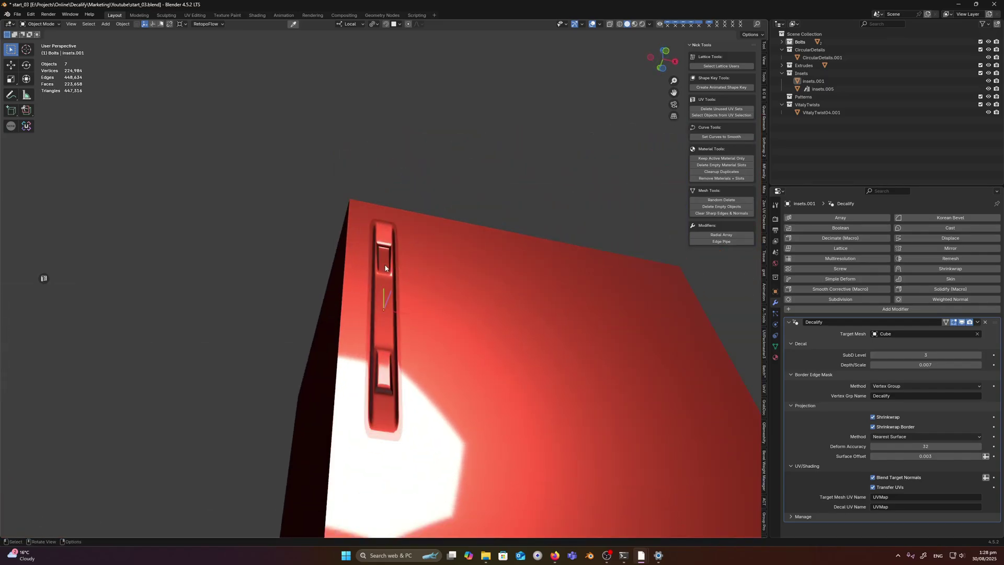
# Select the cube with the inset as active object and link the inset's data to the cube
pyautogui.click(432, 275)
pyautogui.keyDown('shift'); pyautogui.click(389, 283); pyautogui.keyUp('shift')
pyautogui.click(432, 276)
pyautogui.keyDown('shift'); pyautogui.click(387, 273); pyautogui.keyUp('shift')
pyautogui.hotkey('ctrl', 'l')
pyautogui.click(381, 222)
pyautogui.click(445, 140)
pyautogui.moveTo(446, 140)
pyautogui.mouseDown(button='middle')
pyautogui.moveTo(447, 185)
pyautogui.moveTo(428, 200)
pyautogui.moveTo(456, 191)
pyautogui.moveTo(450, 161)
pyautogui.moveTo(417, 157)
pyautogui.moveTo(451, 155)
pyautogui.moveTo(393, 190)
pyautogui.moveTo(389, 218)
pyautogui.moveTo(428, 188)
pyautogui.moveTo(407, 192)
pyautogui.mouseUp(button='middle')
pyautogui.click(389, 218)
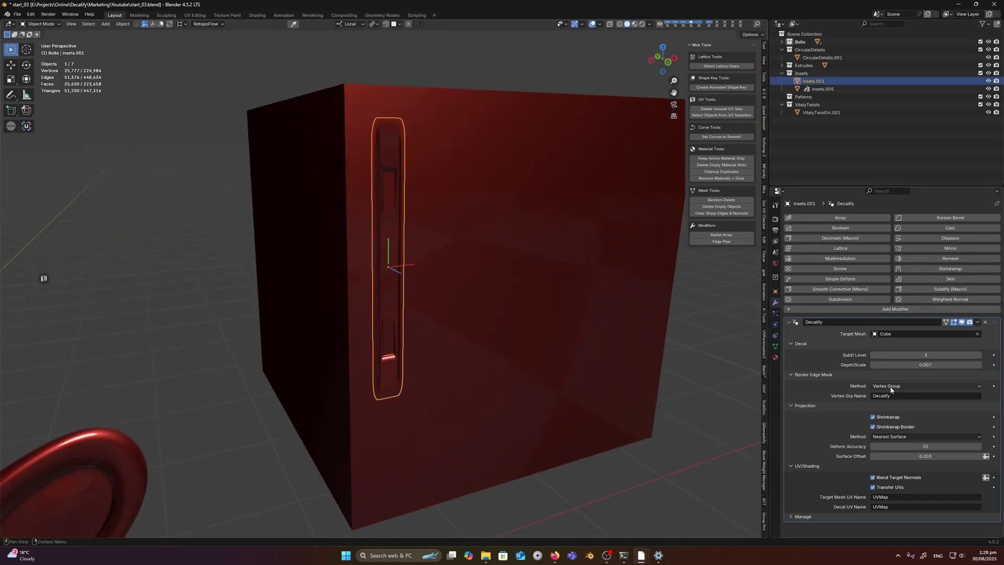
# Turn off Shrinkwrap, Shrinkwrap Border, Blend Target Normals and Transfer UVs in the inset's Decalify modifier
pyautogui.click(888, 420)
pyautogui.moveTo(689, 310); pyautogui.dragTo(549, 319, button='middle')
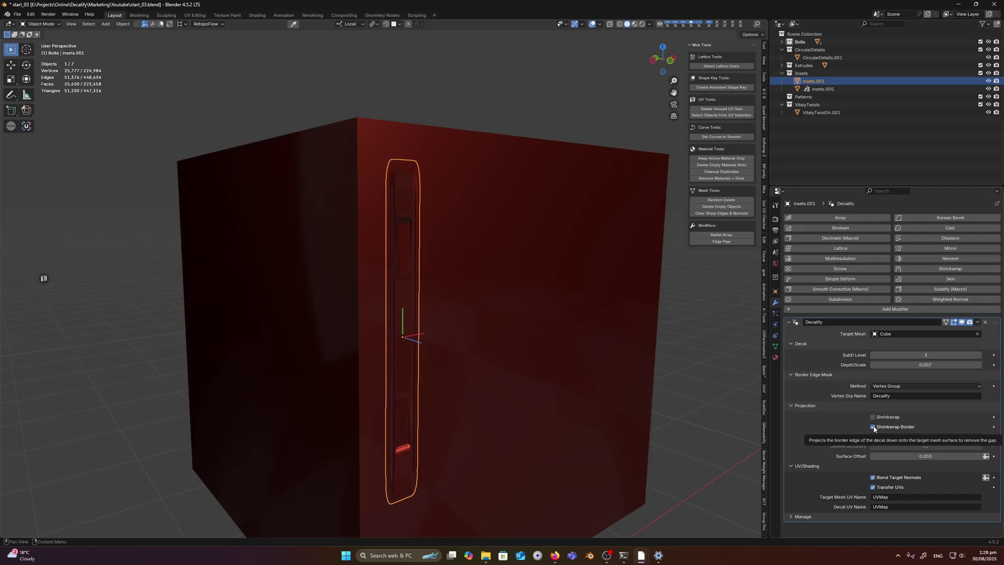
pyautogui.click(873, 426)
pyautogui.click(528, 92)
pyautogui.scroll(2, 446, 172)
pyautogui.keyDown('shift'); pyautogui.moveTo(447, 172); pyautogui.dragTo(394, 221, button='middle'); pyautogui.keyUp('shift')
pyautogui.click(396, 264)
pyautogui.moveTo(413, 269); pyautogui.dragTo(420, 257, button='middle')
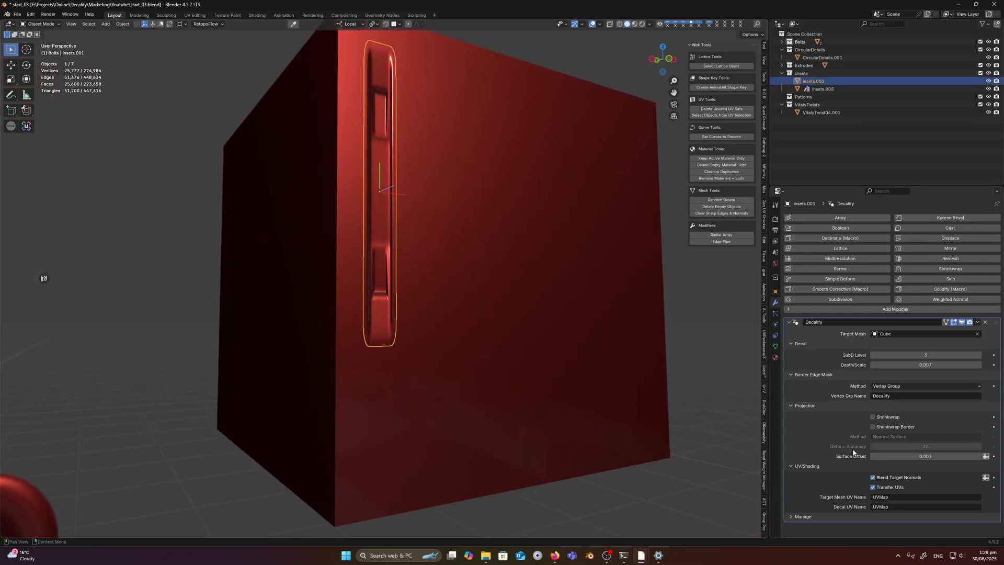
pyautogui.click(887, 488)
# Move the inset on the cube's front face by about 0.04 m in X and -0.18 m in Z
pyautogui.press('KP_1')
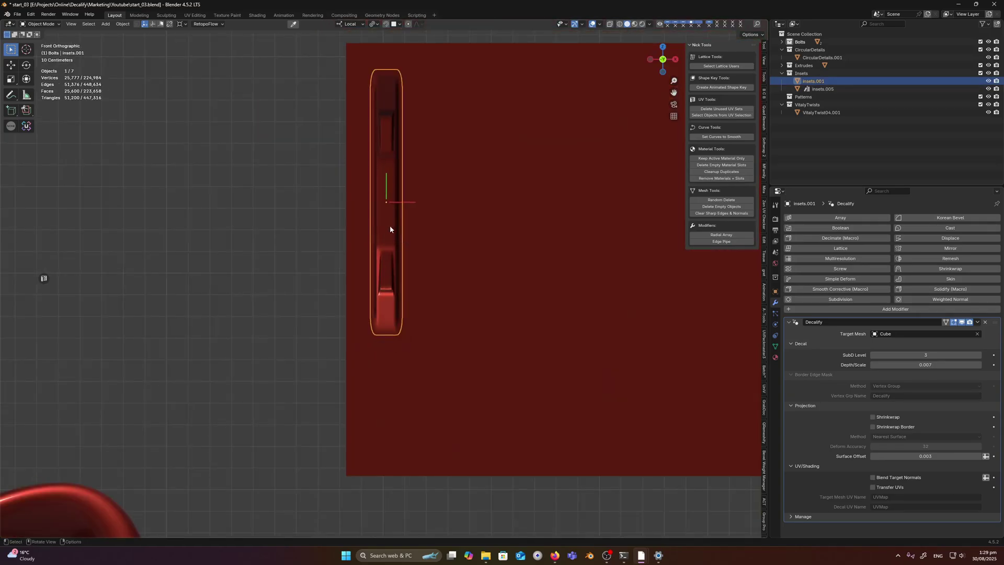
pyautogui.press('g')
pyautogui.click(369, 267)
pyautogui.scroll(-3, 369, 266)
# Duplicate the inset twice, placing one copy near the front face's right edge and one around its middle
pyautogui.hotkey('shift', 'd')
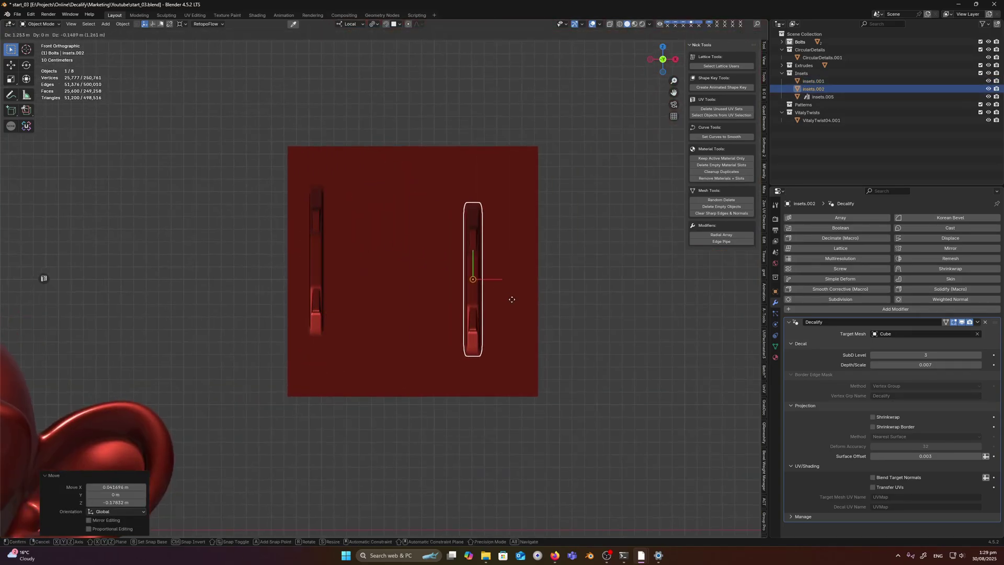
pyautogui.click(517, 291)
pyautogui.hotkey('shift', 'd')
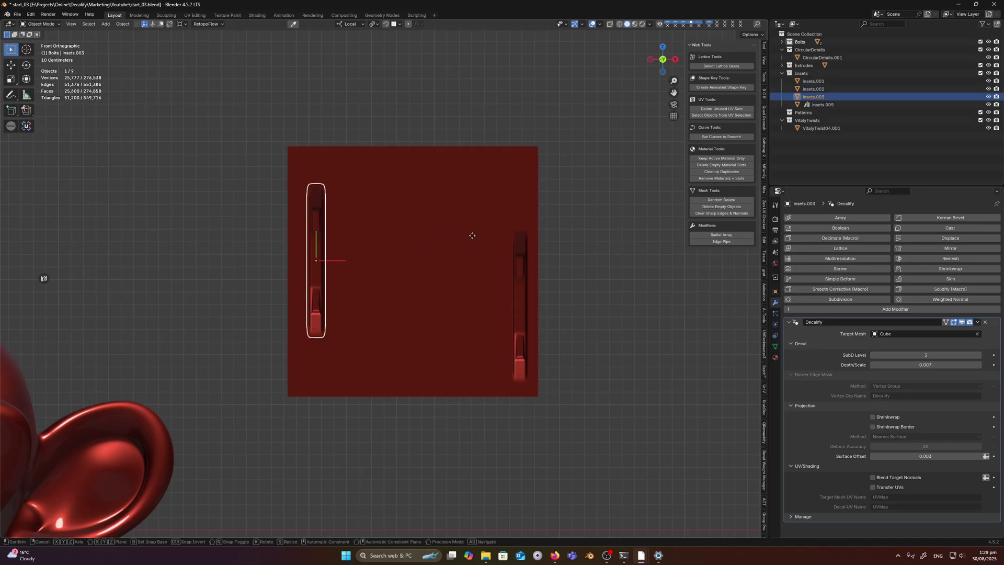
pyautogui.click(413, 227)
pyautogui.scroll(-1, 422, 241)
pyautogui.moveTo(421, 241); pyautogui.dragTo(526, 291, button='middle')
pyautogui.hotkey('alt', 'a')
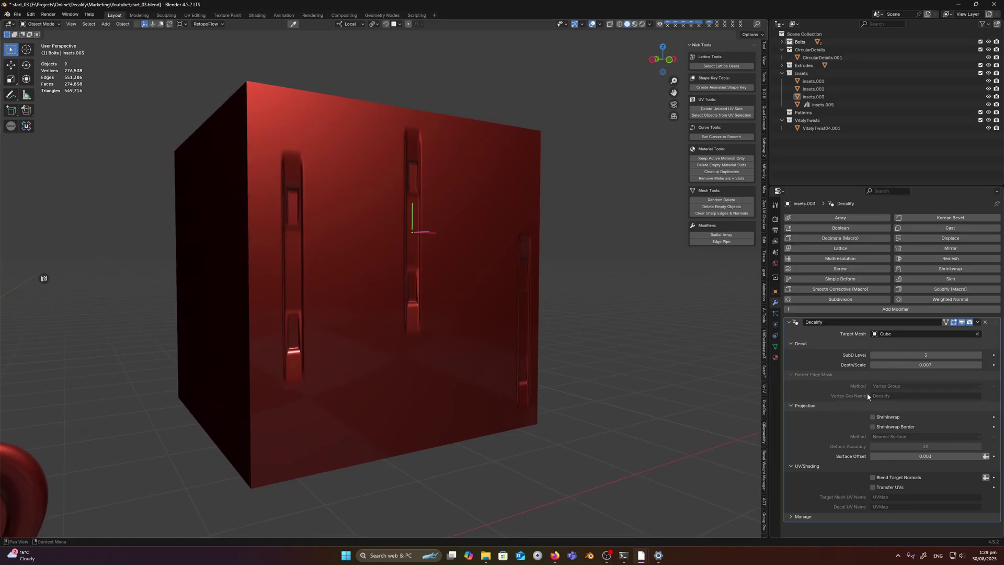
# Select the four decals on the Suzanne head and turn off their Decalify modifiers in the viewport
pyautogui.scroll(-3, 490, 240)
pyautogui.moveTo(490, 240); pyautogui.dragTo(356, 268, button='middle')
pyautogui.keyDown('shift'); pyautogui.moveTo(355, 255); pyautogui.dragTo(602, 256, button='middle'); pyautogui.keyUp('shift')
pyautogui.scroll(-2, 335, 294)
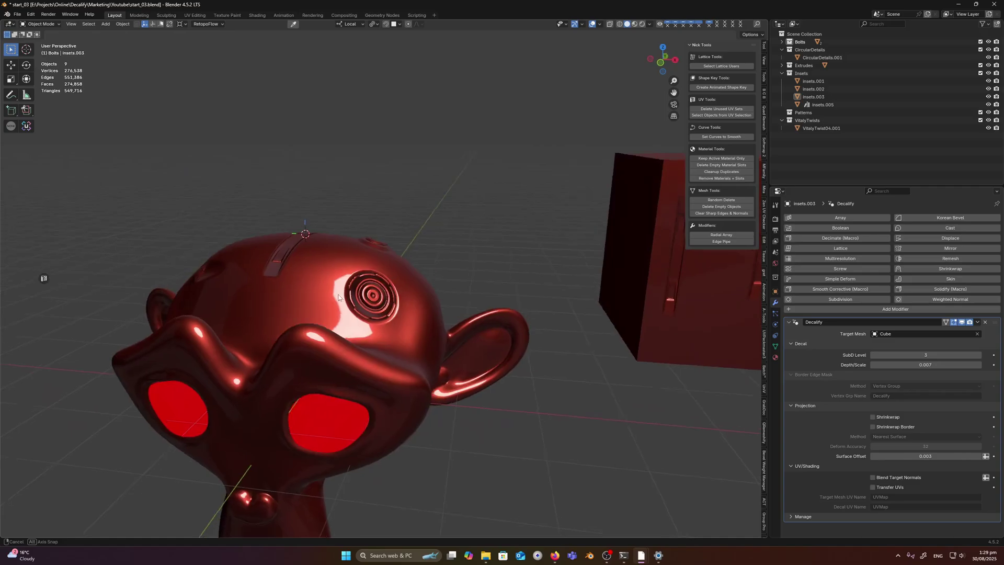
pyautogui.moveTo(334, 294); pyautogui.dragTo(434, 209, button='middle')
pyautogui.scroll(1, 387, 287)
pyautogui.click(387, 294)
pyautogui.click(475, 146)
pyautogui.hotkey('shift', 'z')
pyautogui.scroll(-2, 475, 146)
pyautogui.moveTo(244, 107); pyautogui.dragTo(529, 280)
pyautogui.keyDown('ctrl'); pyautogui.moveTo(491, 242); pyautogui.dragTo(505, 261); pyautogui.keyUp('ctrl')
pyautogui.hotkey('shift', 'z')
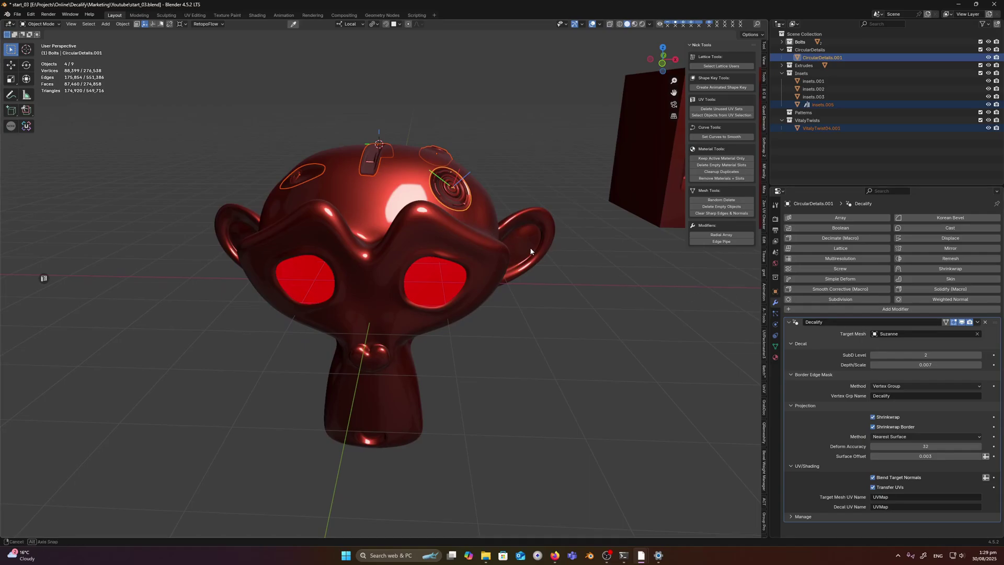
pyautogui.moveTo(529, 247); pyautogui.dragTo(487, 226, button='middle')
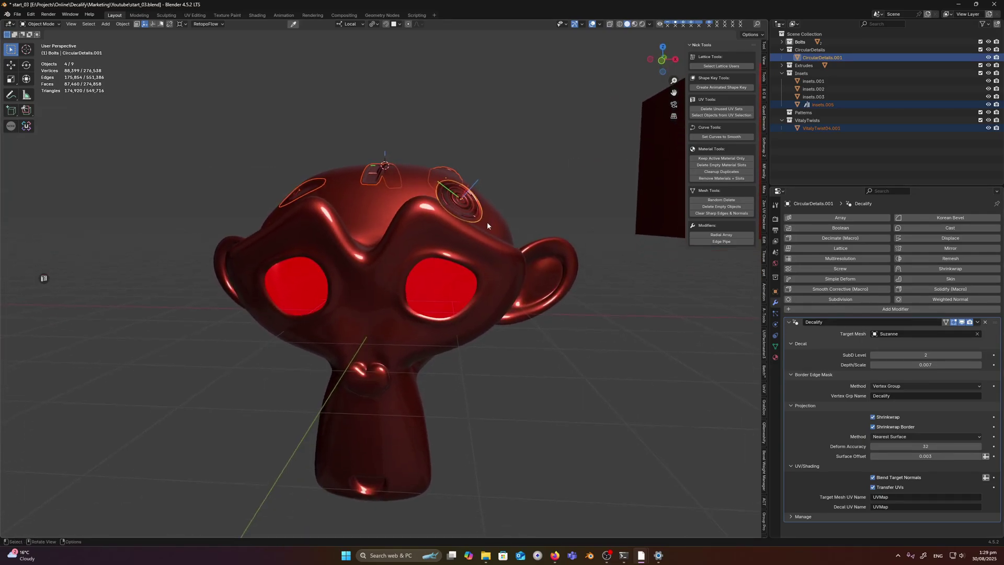
pyautogui.click(961, 323)
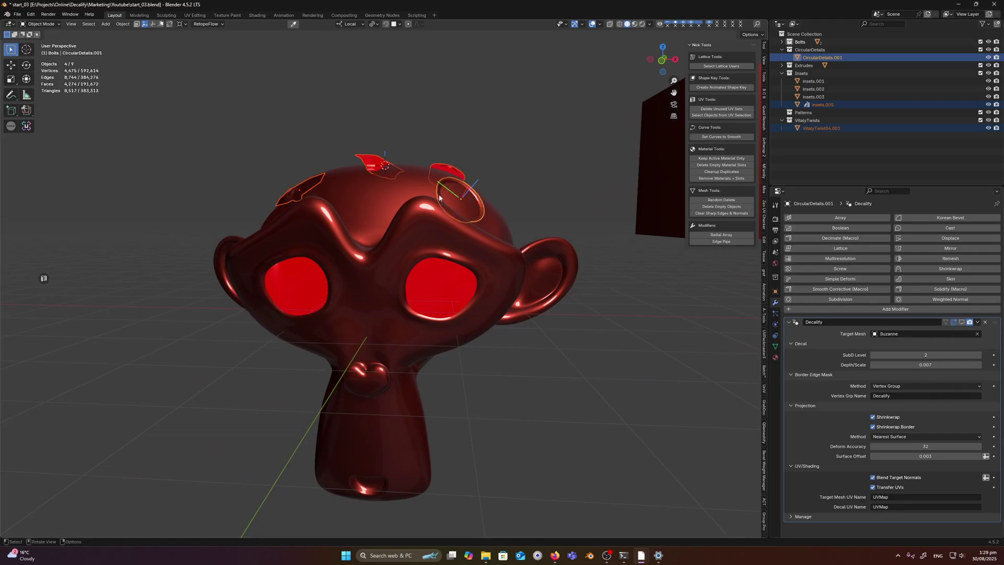
# Extrude a single face outward on one side of Suzanne's neck in Edit Mode
pyautogui.keyDown('shift'); pyautogui.moveTo(412, 406); pyautogui.dragTo(410, 264, button='middle'); pyautogui.keyUp('shift')
pyautogui.scroll(1, 410, 265)
pyautogui.click(410, 264)
pyautogui.scroll(3, 409, 306)
pyautogui.press('Tab')
pyautogui.scroll(1, 466, 311)
pyautogui.click(466, 312)
pyautogui.scroll(-1, 465, 313)
pyautogui.press('e')
pyautogui.click(520, 320)
# Extrude a single face outward on the opposite side of Suzanne's neck and return to Object Mode
pyautogui.scroll(-1, 285, 293)
pyautogui.click(261, 295)
pyautogui.press('e')
pyautogui.click(235, 295)
pyautogui.scroll(-4, 234, 294)
pyautogui.moveTo(235, 294)
pyautogui.keyDown('shift'); pyautogui.mouseDown(button='middle')
pyautogui.moveTo(224, 350)
pyautogui.moveTo(233, 360)
pyautogui.mouseUp(button='middle'); pyautogui.keyUp('shift')
pyautogui.press('Tab')
# Reselect the four decals on the head and turn their Decalify modifiers back on in the viewport
pyautogui.scroll(-3, 258, 74)
pyautogui.hotkey('shift', 'z')
pyautogui.moveTo(258, 74); pyautogui.dragTo(478, 197)
pyautogui.keyDown('shift'); pyautogui.click(477, 197); pyautogui.keyUp('shift')
pyautogui.hotkey('shift', 'z')
pyautogui.keyDown('shift'); pyautogui.click(434, 142); pyautogui.keyUp('shift')
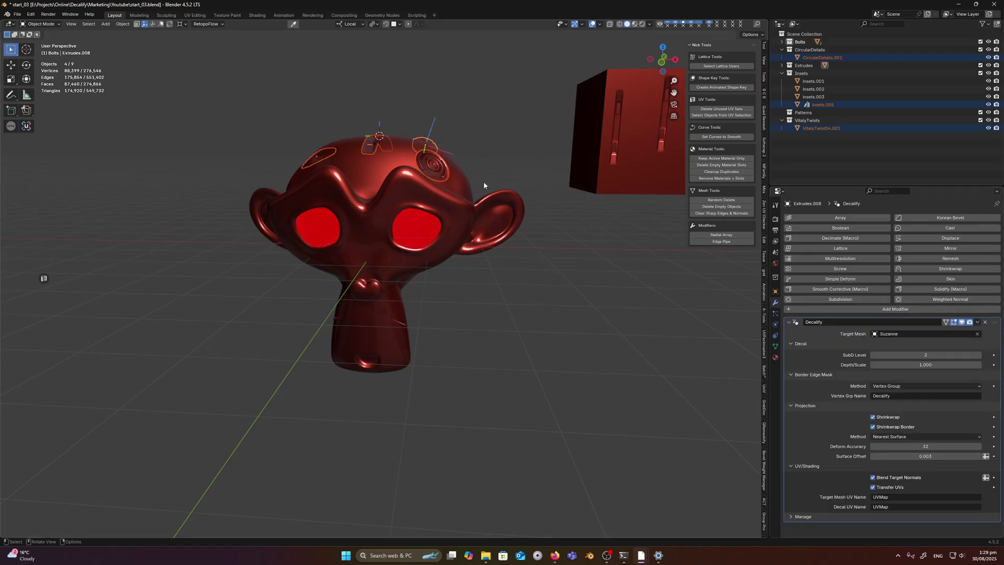
# Examine the circular decal and how the decals sit on the edited Suzanne head
pyautogui.click(486, 153)
pyautogui.moveTo(486, 153); pyautogui.dragTo(379, 226, button='middle')
pyautogui.click(386, 282)
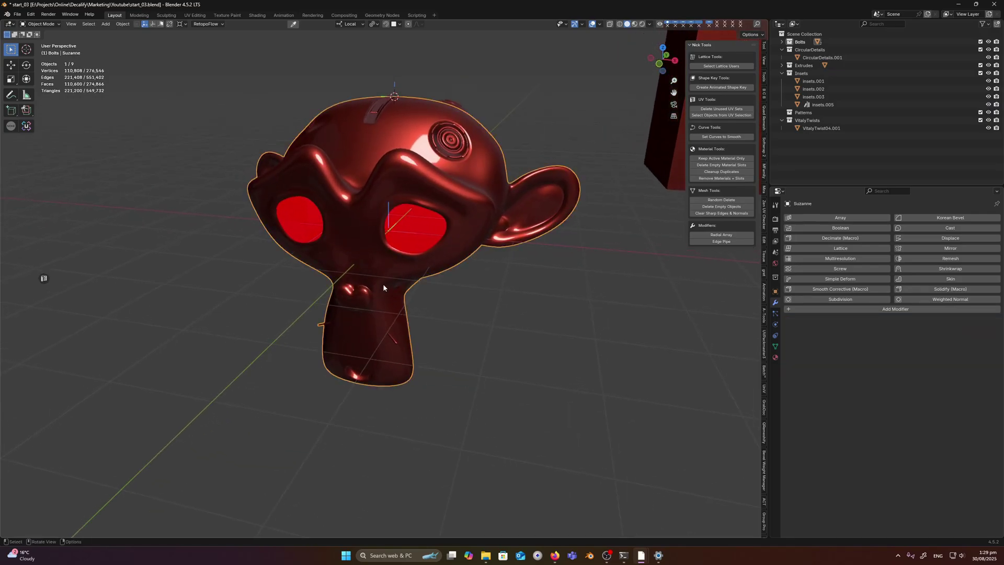
pyautogui.click(458, 141)
pyautogui.scroll(3, 414, 233)
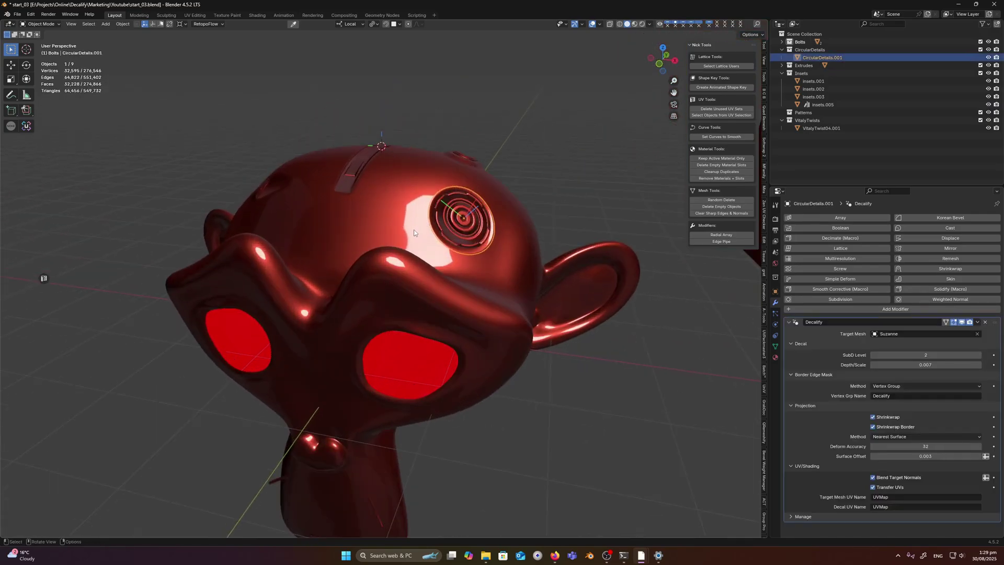
pyautogui.moveTo(251, 165); pyautogui.dragTo(343, 174, button='middle')
pyautogui.scroll(-2, 311, 180)
pyautogui.scroll(2, 344, 173)
# Extrude another single face of Suzanne's neck outward by about 0.4 m in Edit Mode
pyautogui.click(356, 290)
pyautogui.scroll(1, 385, 220)
pyautogui.keyDown('shift'); pyautogui.moveTo(357, 291); pyautogui.dragTo(399, 194, button='middle'); pyautogui.keyUp('shift')
pyautogui.press('Tab')
pyautogui.click(368, 269)
pyautogui.moveTo(382, 263); pyautogui.dragTo(471, 292, button='middle')
pyautogui.press('e')
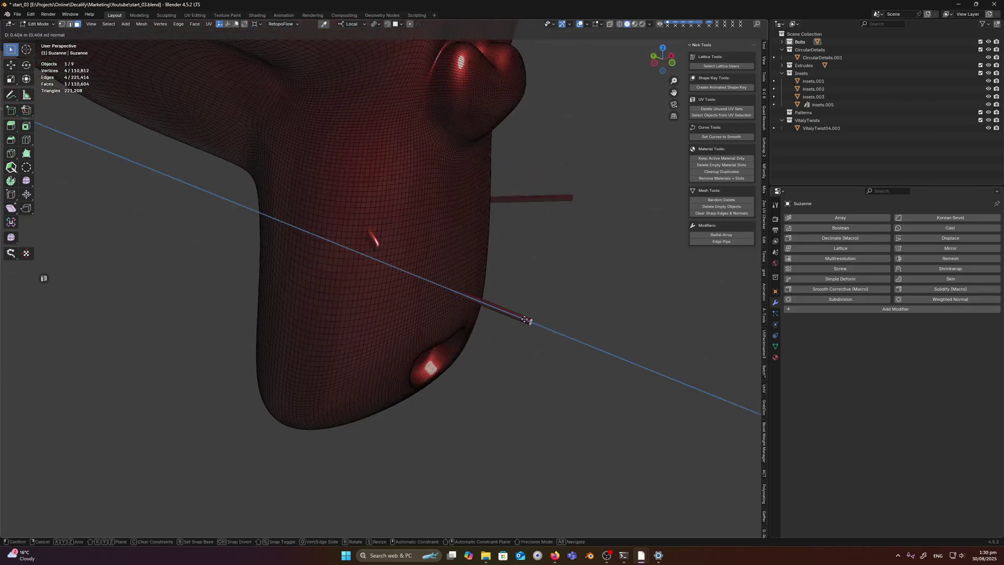
pyautogui.click(536, 322)
pyautogui.moveTo(536, 321); pyautogui.dragTo(392, 271, button='middle')
pyautogui.press('Tab')
# Turn off the Face Orientation overlay in the viewport
pyautogui.click(386, 201)
pyautogui.scroll(-2, 385, 186)
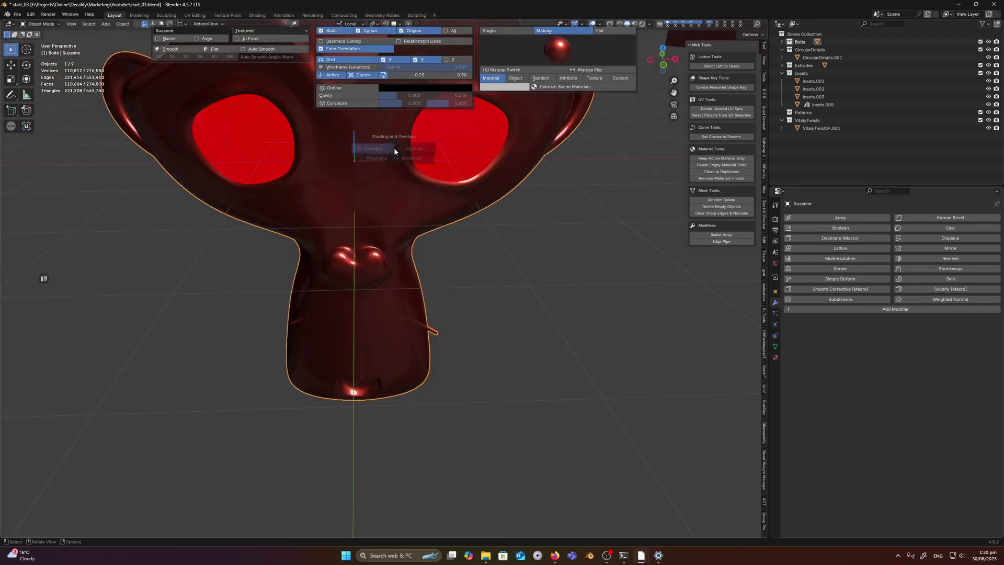
pyautogui.click(349, 48)
pyautogui.moveTo(392, 157)
pyautogui.mouseDown(button='middle')
pyautogui.moveTo(406, 208)
pyautogui.moveTo(376, 226)
pyautogui.moveTo(401, 253)
pyautogui.moveTo(442, 252)
pyautogui.moveTo(339, 238)
pyautogui.mouseUp(button='middle')
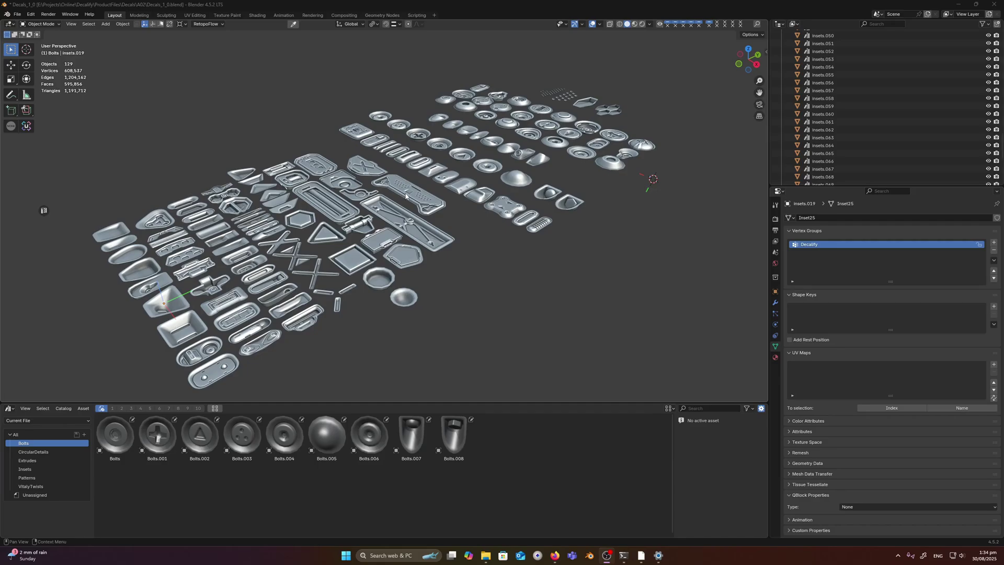
# Examine the full set of decal meshes in the Decals_1_0 file from several angles
pyautogui.moveTo(403, 196); pyautogui.dragTo(528, 144, button='middle')
pyautogui.hotkey('shift', 'z')
pyautogui.moveTo(484, 228)
pyautogui.keyDown('ctrl'); pyautogui.mouseDown(button='middle')
pyautogui.moveTo(484, 186)
pyautogui.moveTo(393, 173)
pyautogui.moveTo(489, 175)
pyautogui.moveTo(363, 192)
pyautogui.moveTo(426, 203)
pyautogui.moveTo(350, 220)
pyautogui.moveTo(423, 212)
pyautogui.moveTo(441, 199)
pyautogui.mouseUp(button='middle'); pyautogui.keyUp('ctrl')
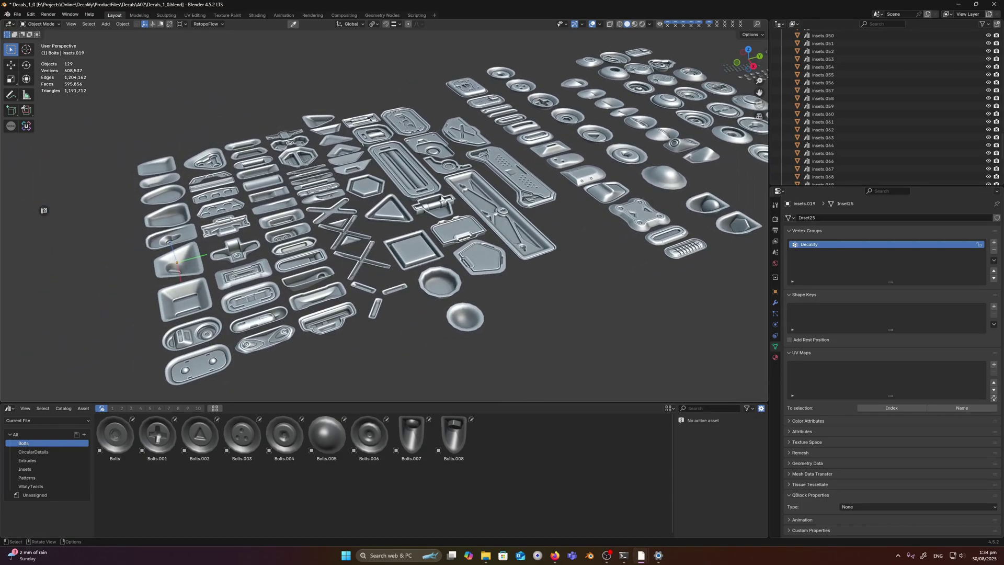
pyautogui.moveTo(430, 202); pyautogui.dragTo(412, 216, button='middle')
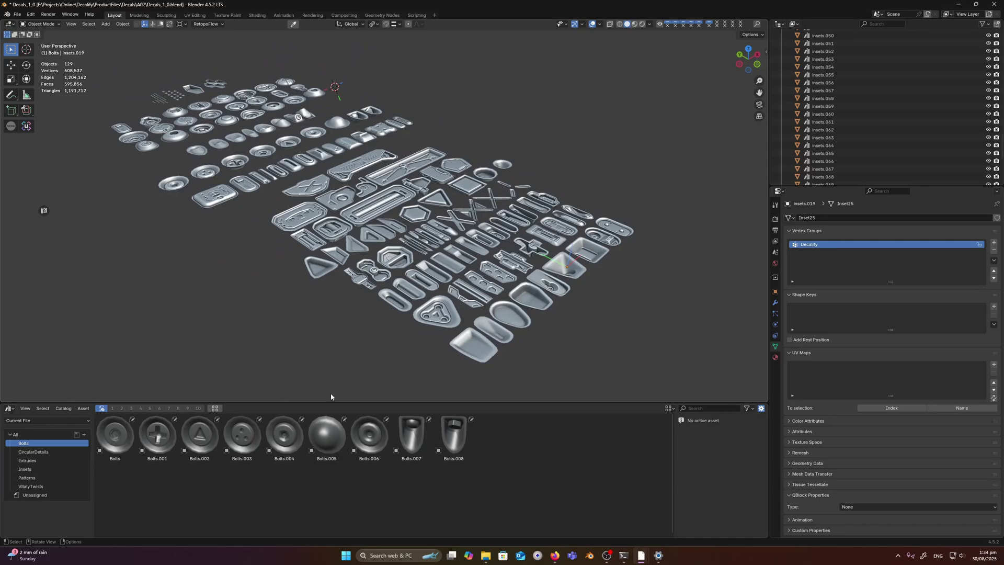
# Browse the CircularDetails, Extrudes, Insets, Patterns and VitalyTwists catalogs of the decal asset library
pyautogui.click(39, 451)
pyautogui.click(35, 461)
pyautogui.click(37, 469)
pyautogui.click(39, 477)
pyautogui.click(40, 486)
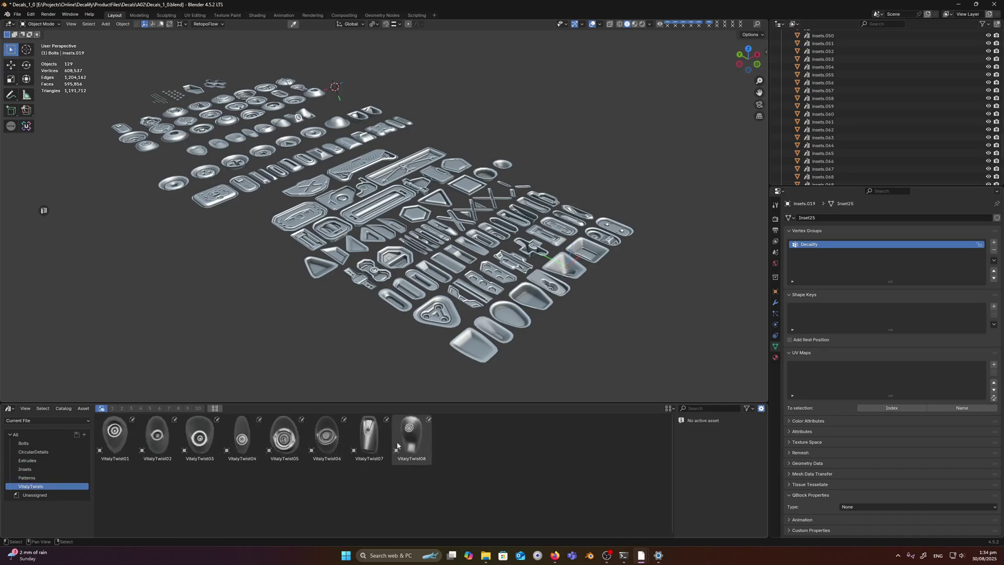
pyautogui.click(27, 478)
pyautogui.click(25, 469)
pyautogui.click(27, 460)
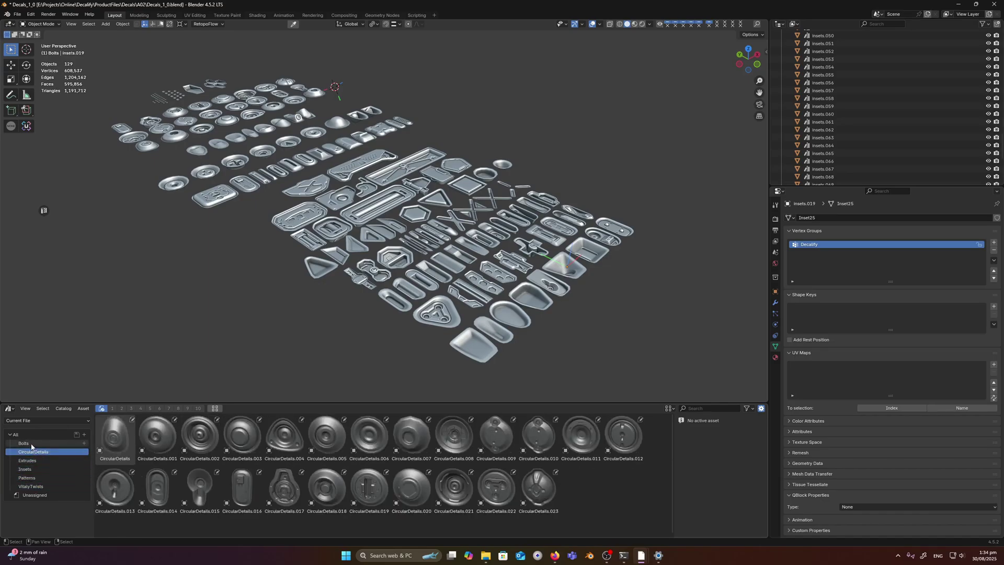